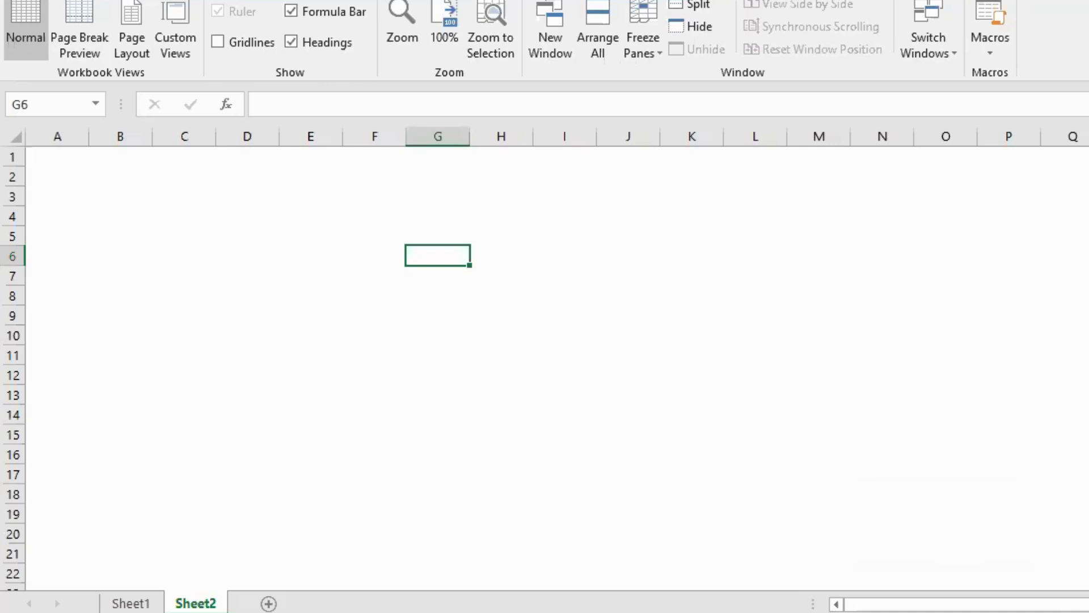
Step: Enter the title "Service Purchase Order" in cell G6
type("Service")
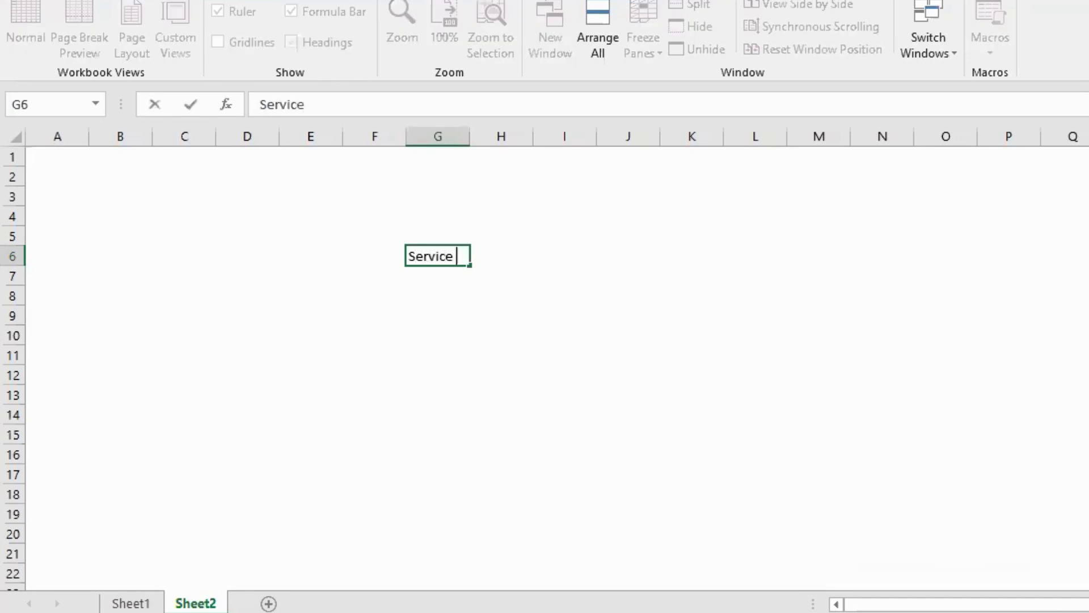
type(" Purchase ")
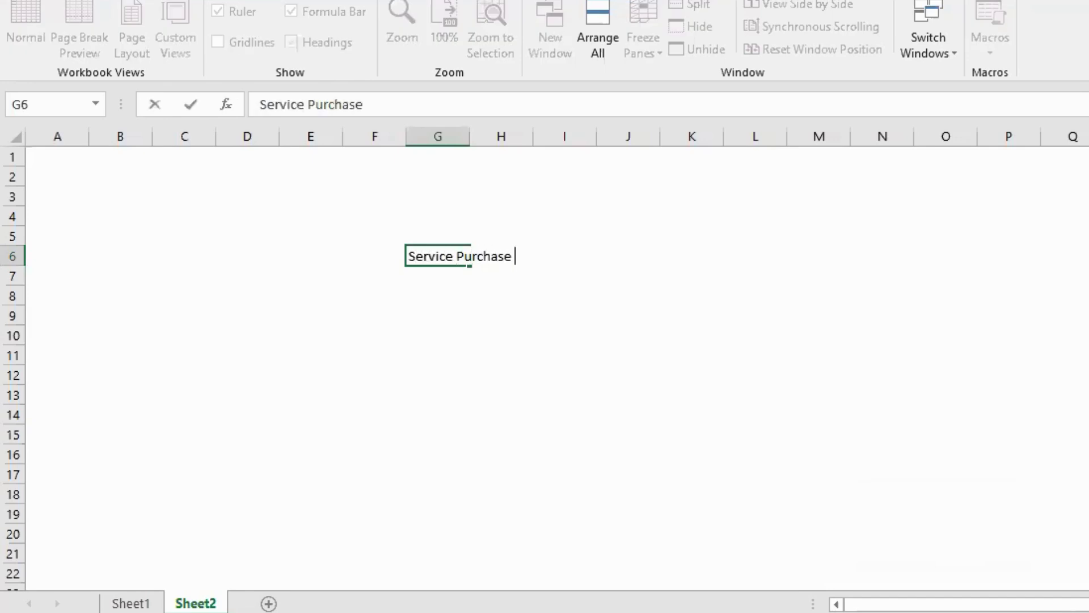
type("Order")
key("BackSpace")
type("er")
key("Return")
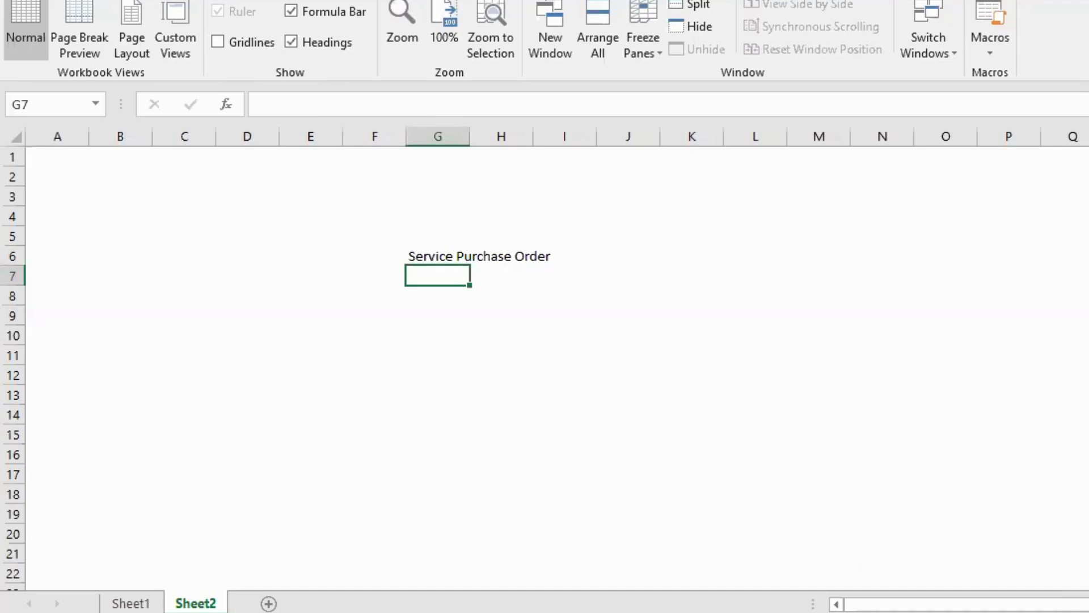
Step: Enter the process flow "Service PO---->Service Entry Sheet---->Invoice" in cell G8
key("Down")
key("Down")
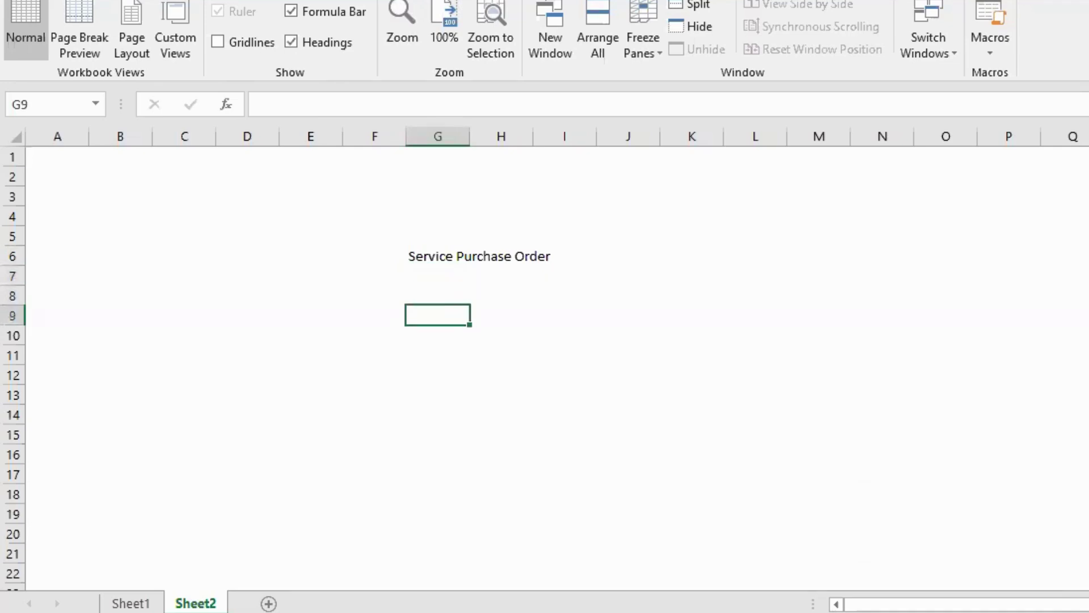
key("Up")
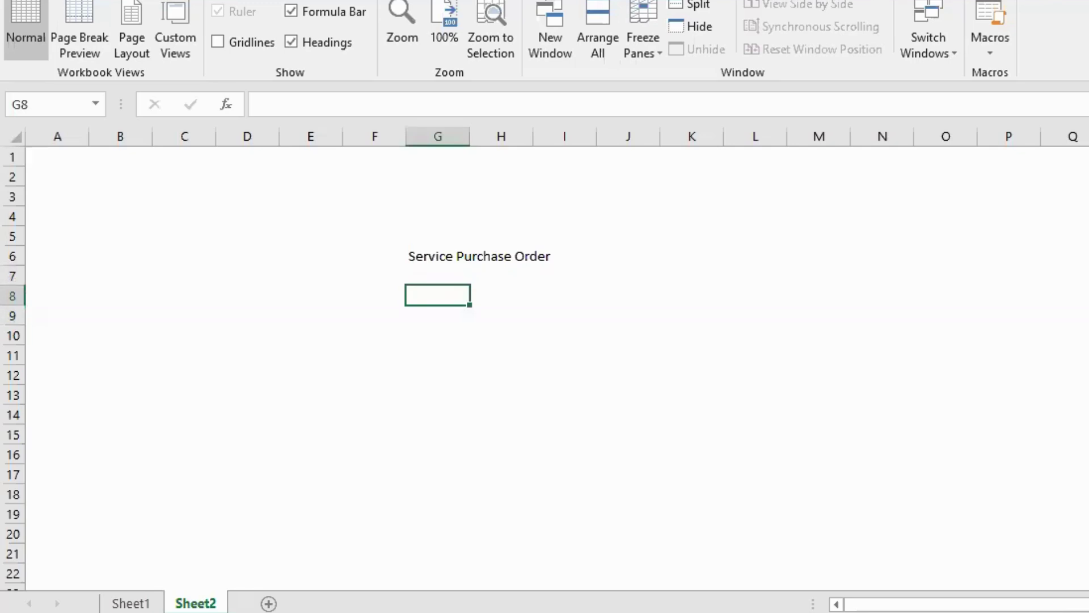
type("Service ")
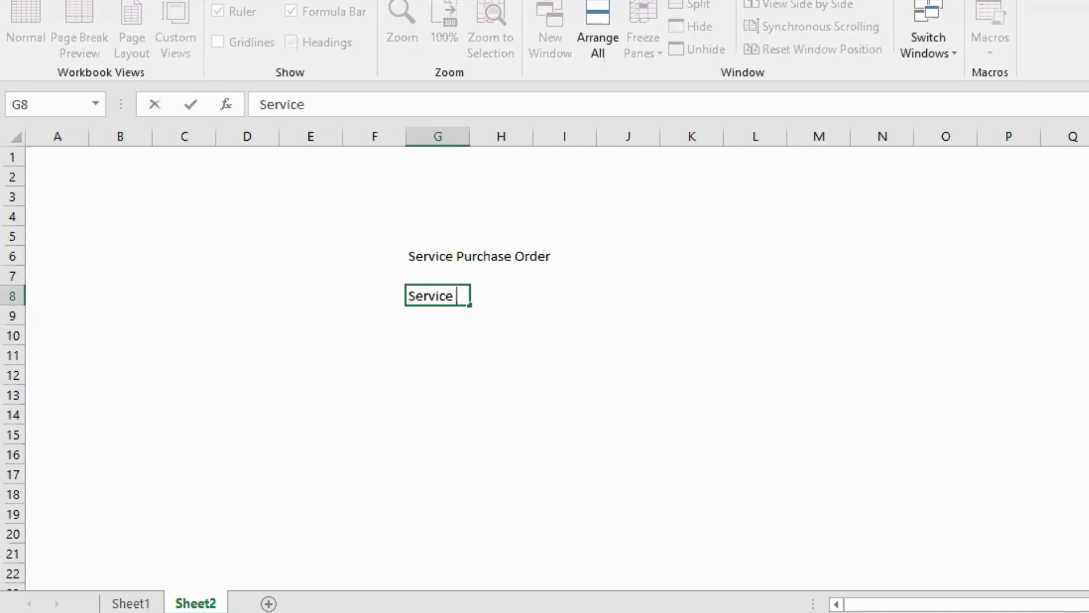
type("PO")
type("---->")
type("Service ")
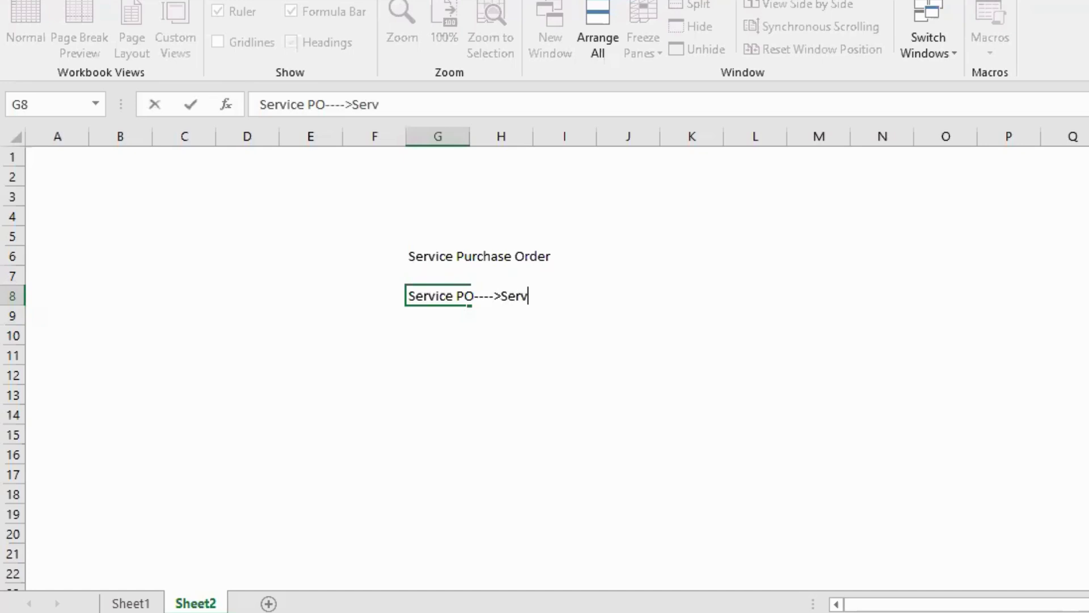
type("e")
key("BackSpace")
type("Entry")
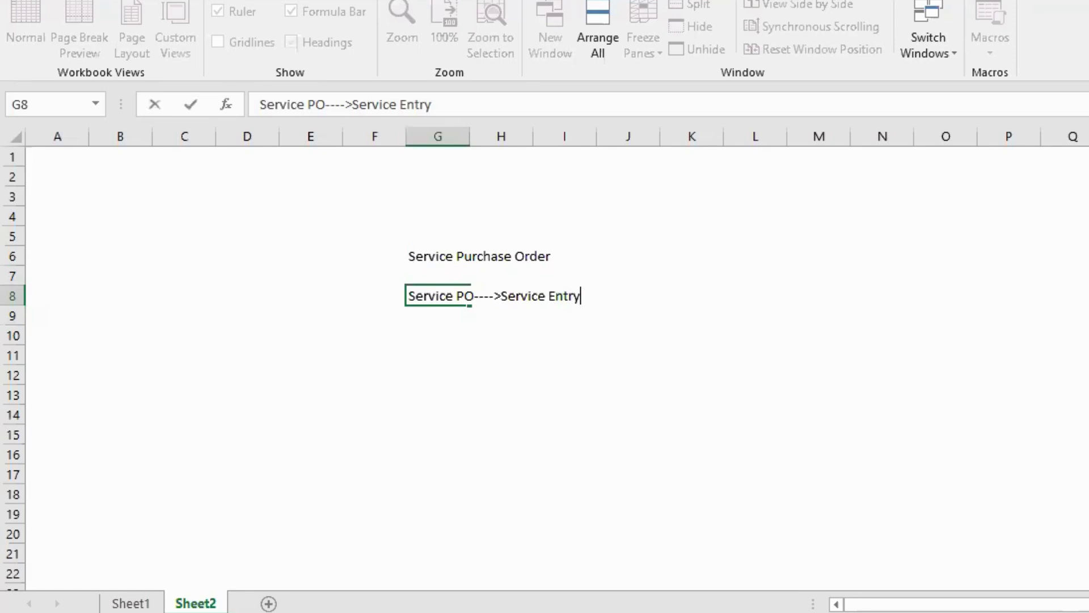
type(" Sheet---->")
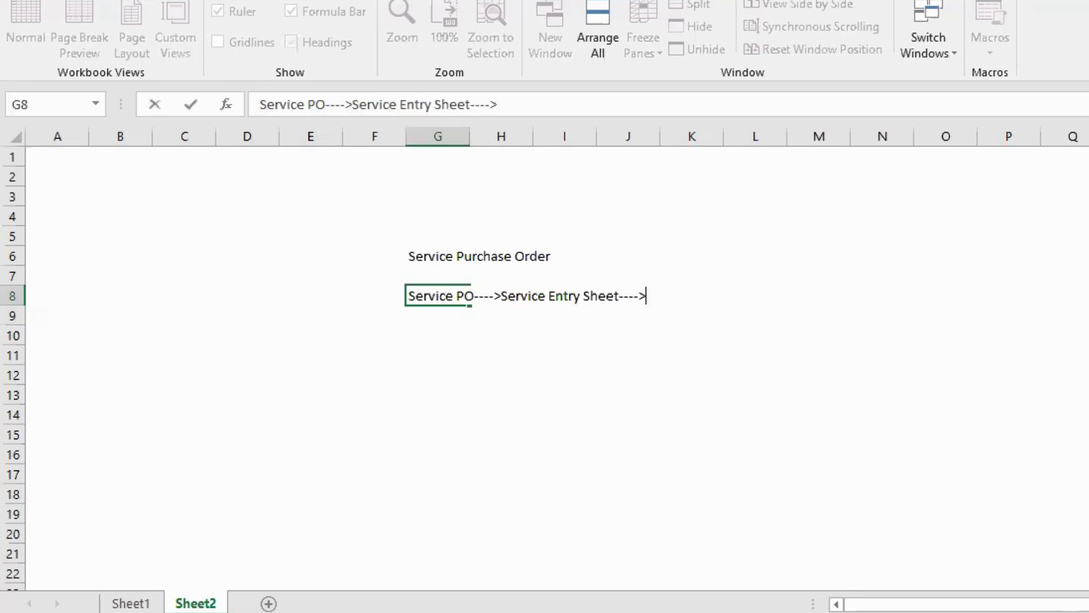
type("Invoice")
key("Return")
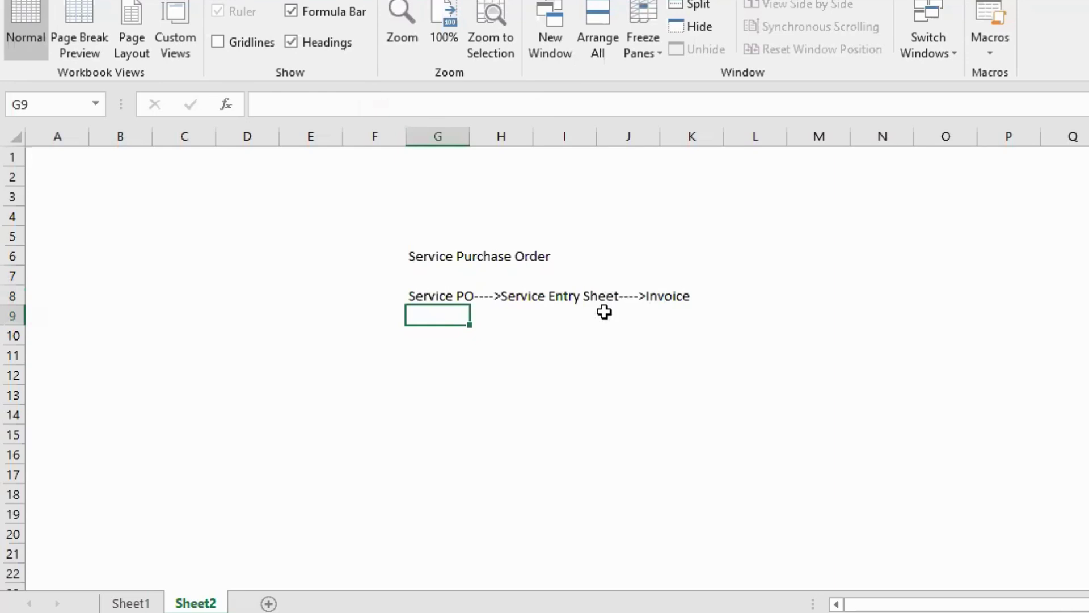
left_click(445, 294)
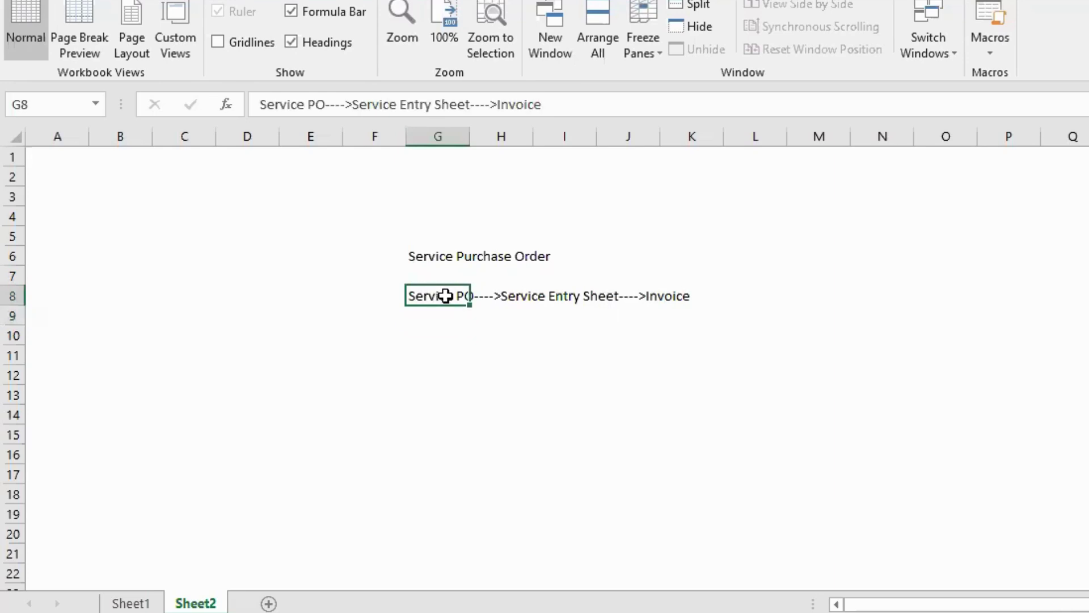
left_click(664, 292)
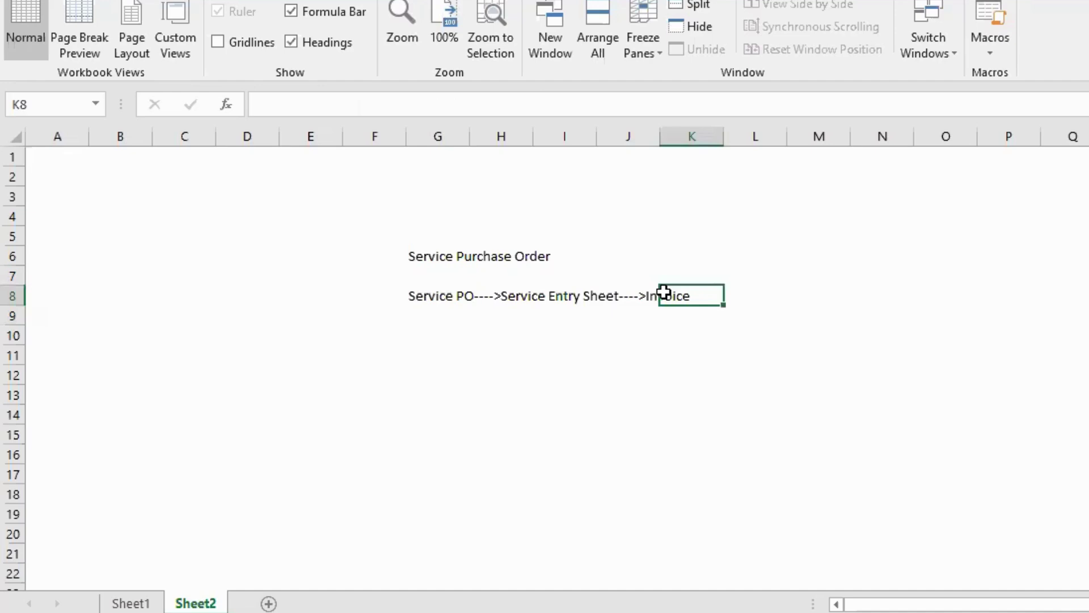
left_click(653, 294)
left_click(536, 296)
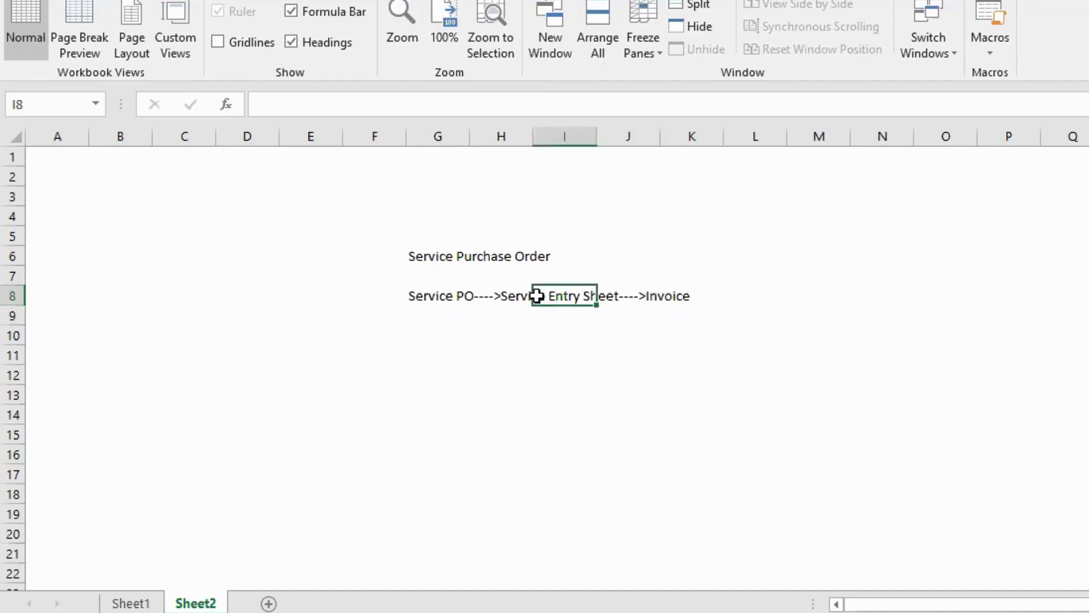
left_click(560, 353)
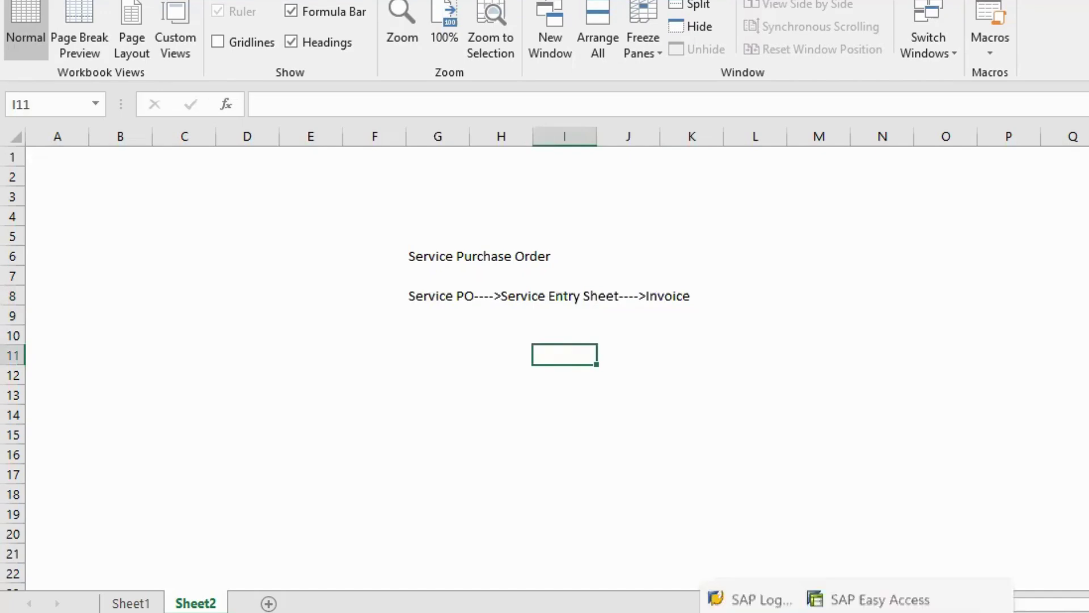
Step: Switch to SAP Easy Access and open the Create Purchase Order transaction
mouse_move(857, 612)
left_click(873, 564)
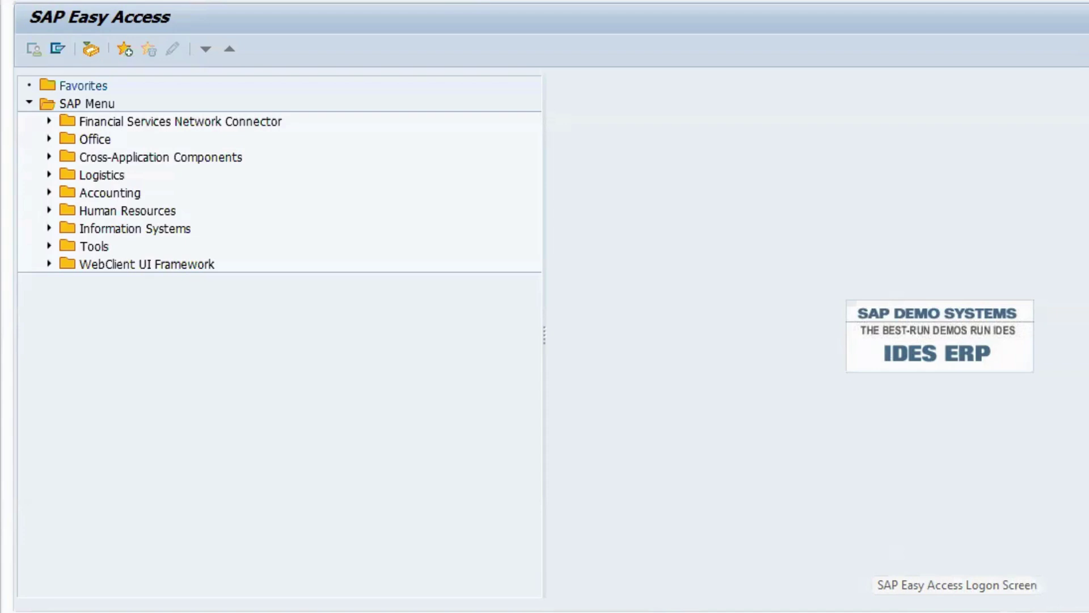
key("Return")
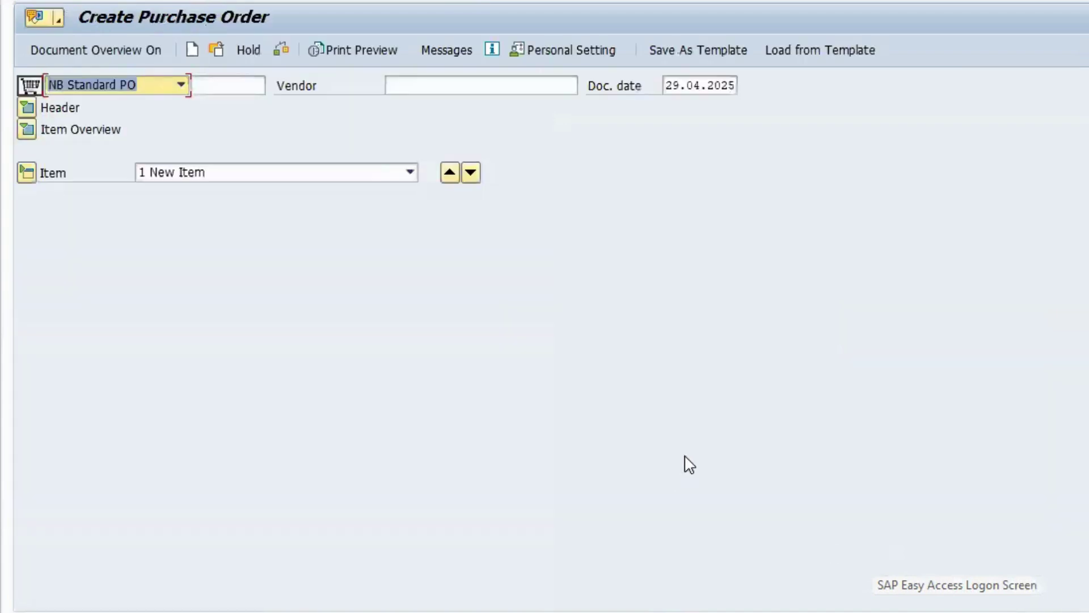
Step: Set Reliance Industries as the vendor of the standard purchase order
left_click(405, 88)
key("Down")
key("Return")
key("Return")
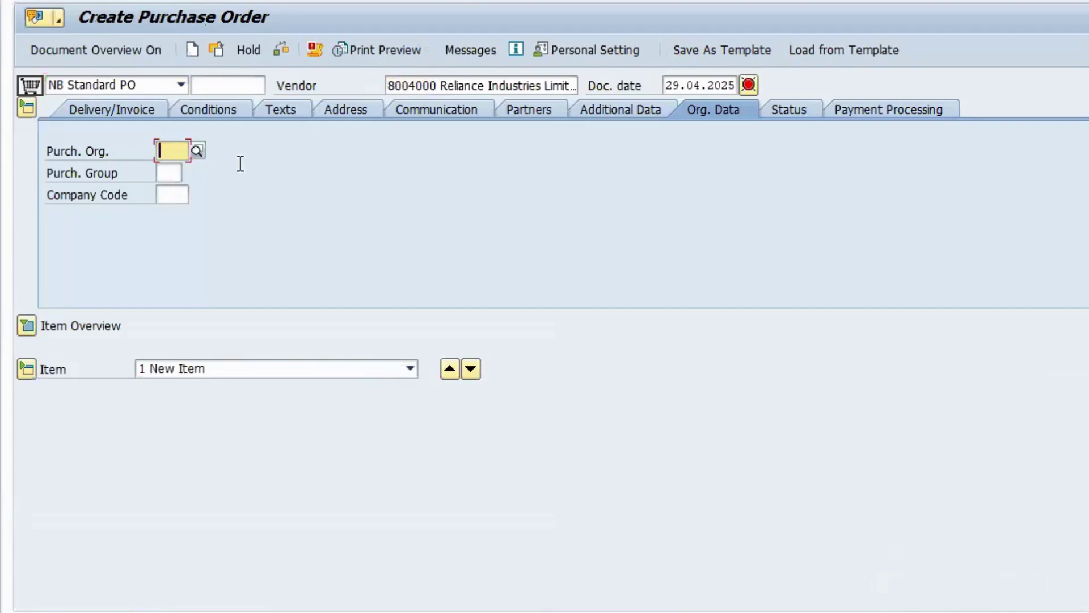
Step: Set the purchasing organization to BI30 and the purchasing group to 000 in the organizational data
left_click(200, 157)
left_click(201, 161)
key("Tab")
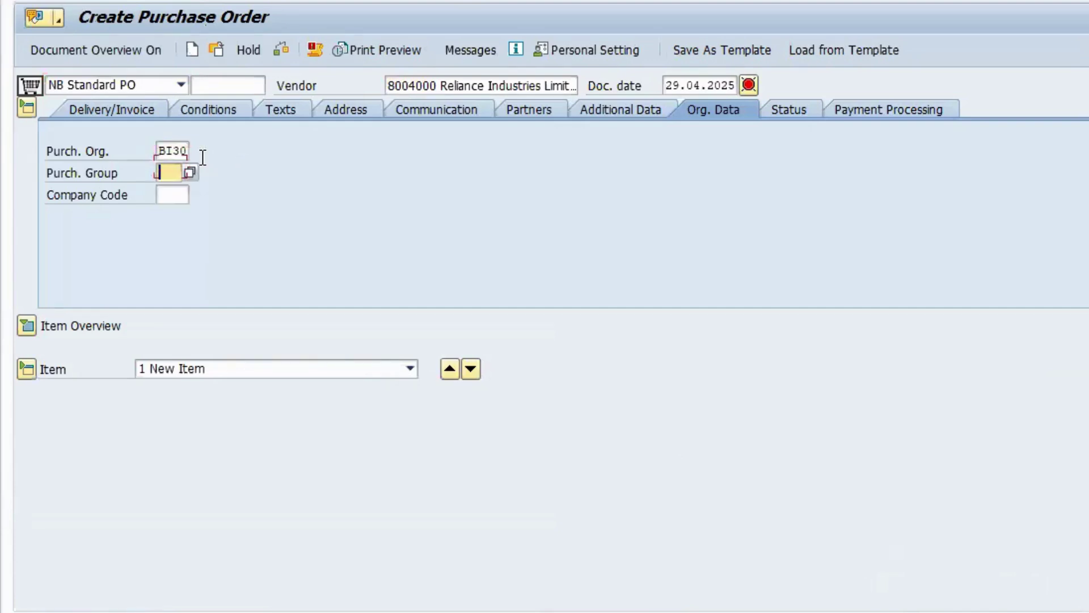
key("Down")
key("Return")
key("Return")
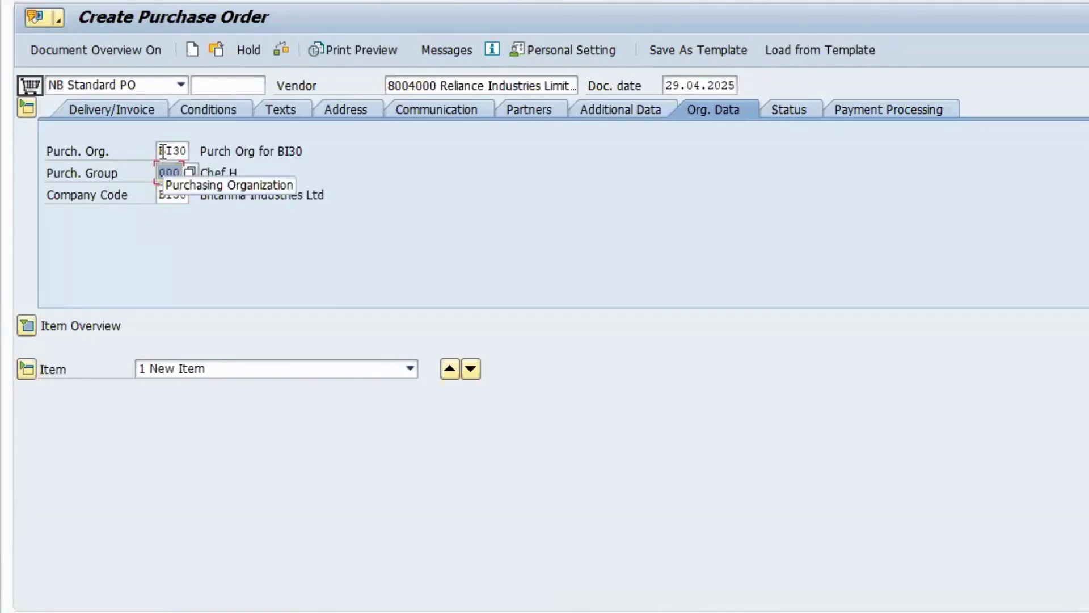
Step: Expand the item overview and give the first item account assignment category K (Cost center) and item category D (Service)
left_click(28, 326)
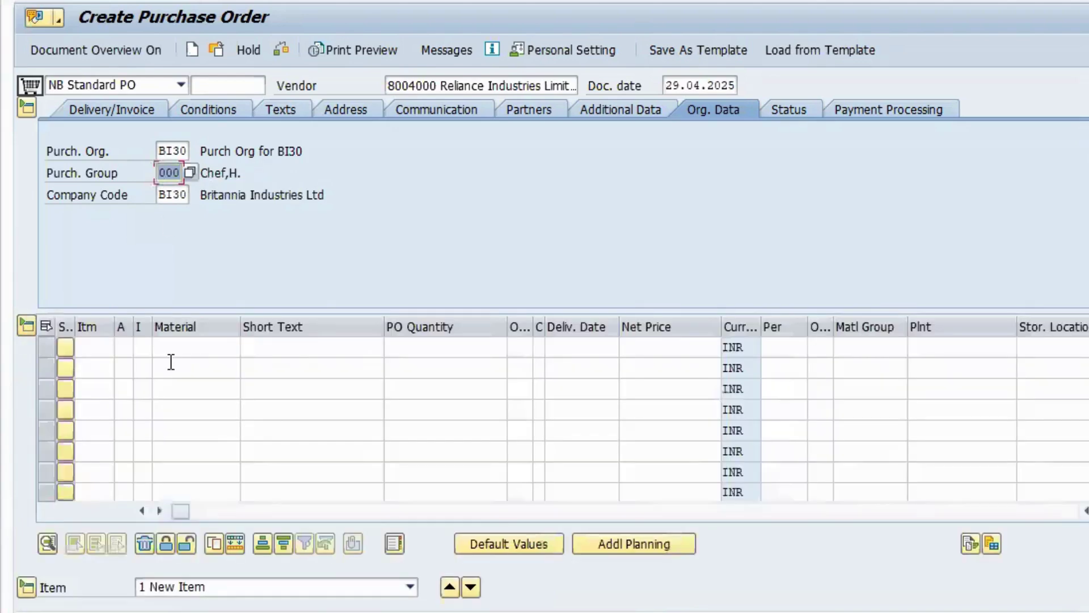
left_click(123, 348)
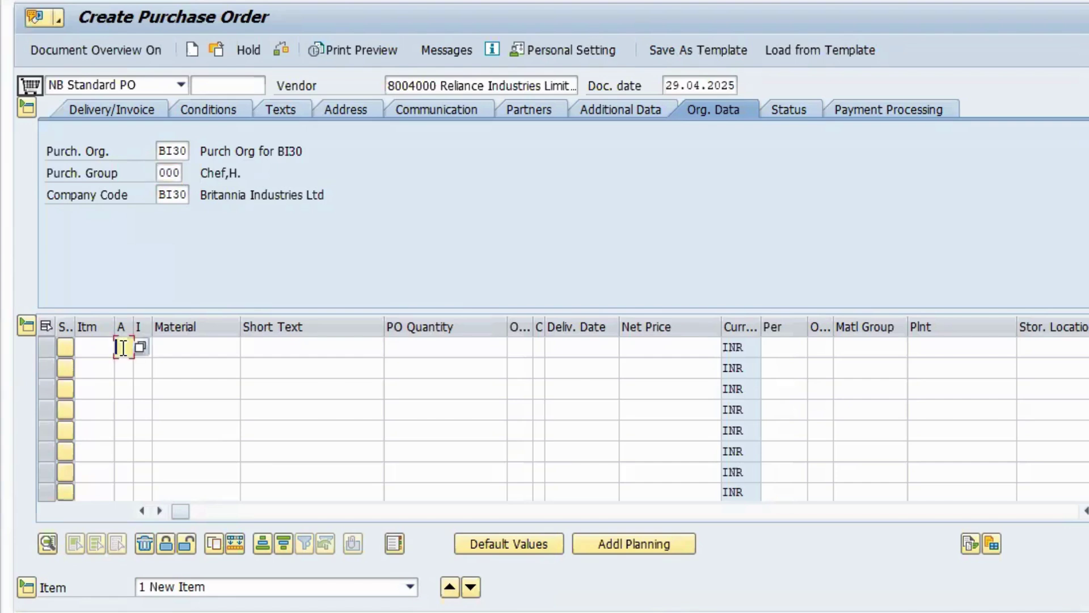
left_click(140, 348)
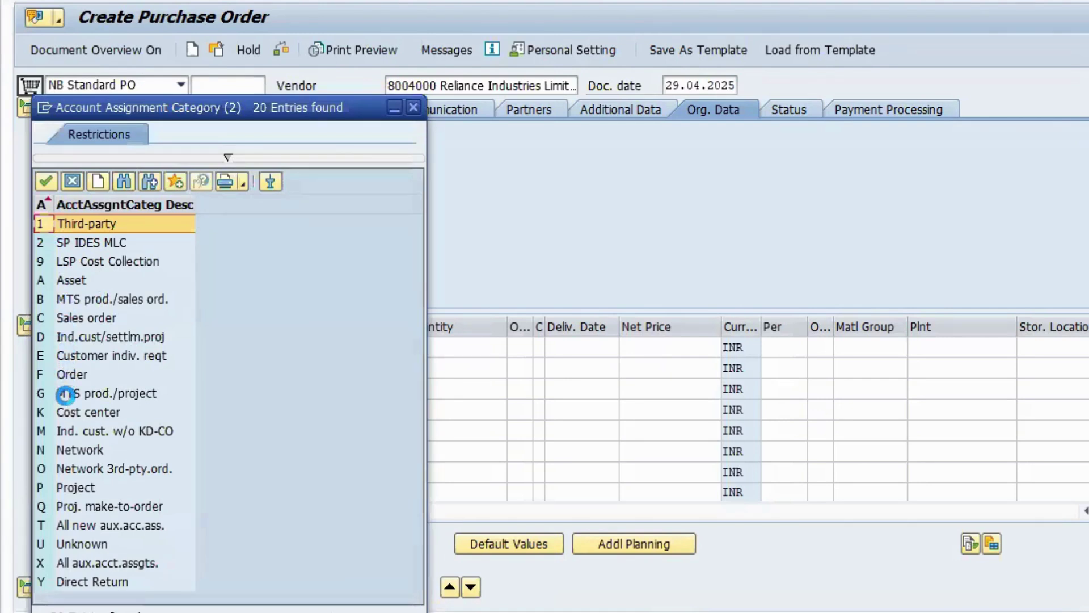
left_click(68, 412)
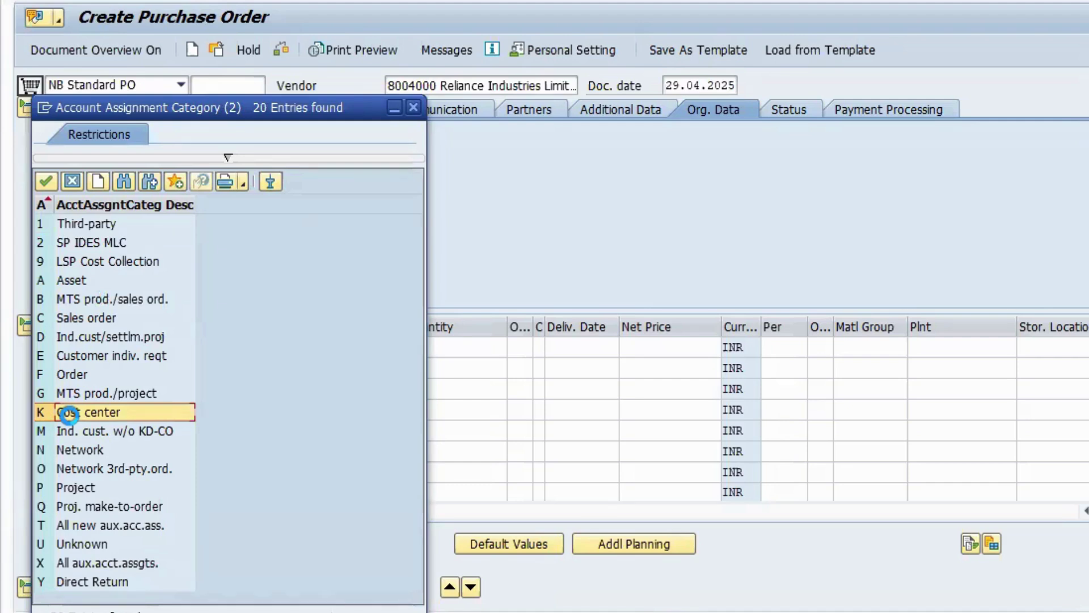
double_click(68, 413)
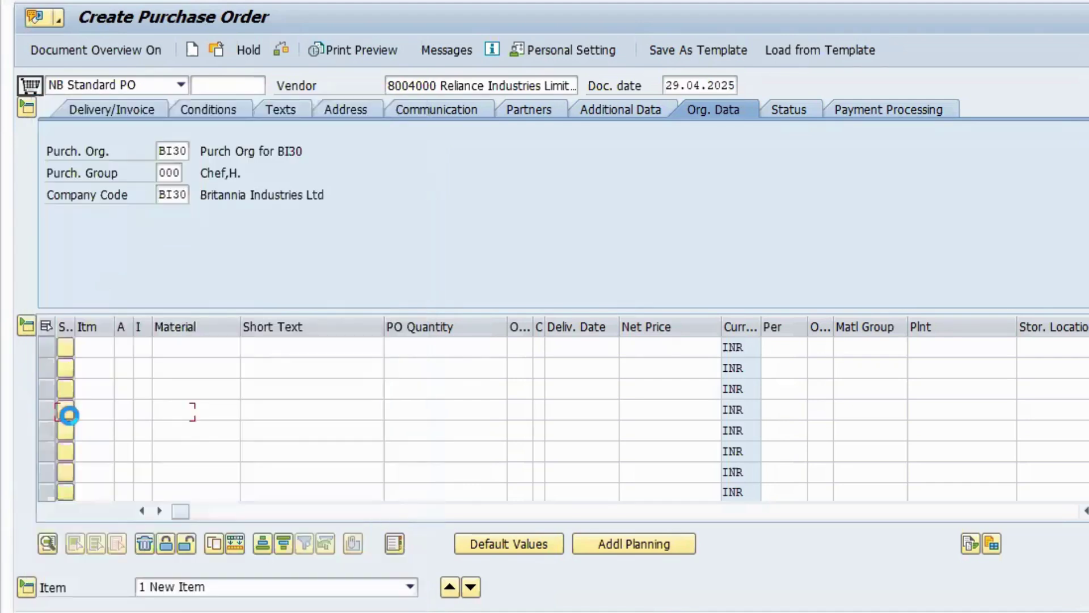
left_click(147, 347)
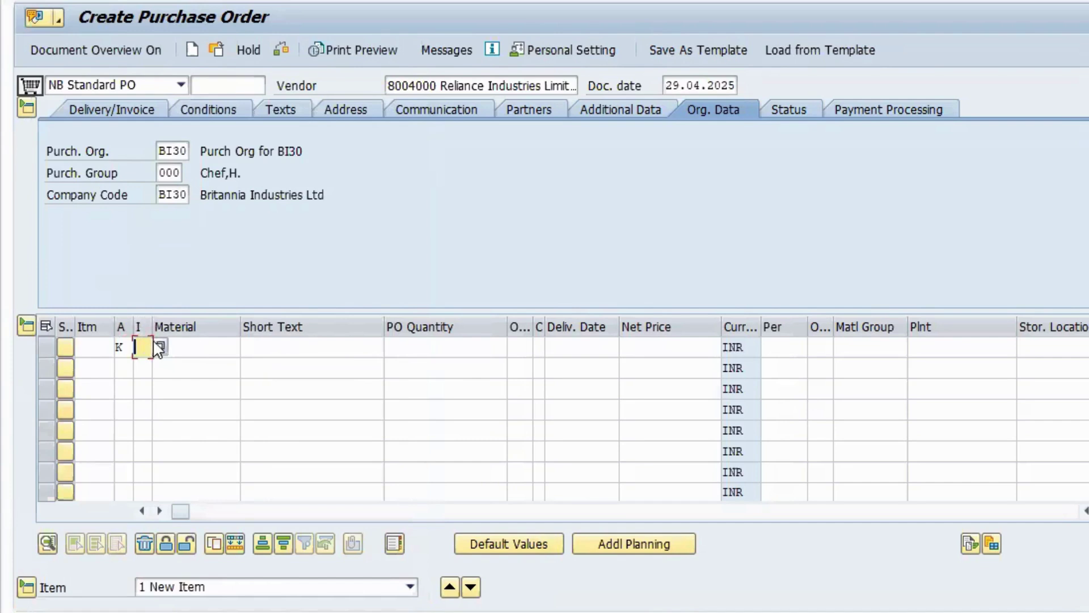
left_click(150, 346)
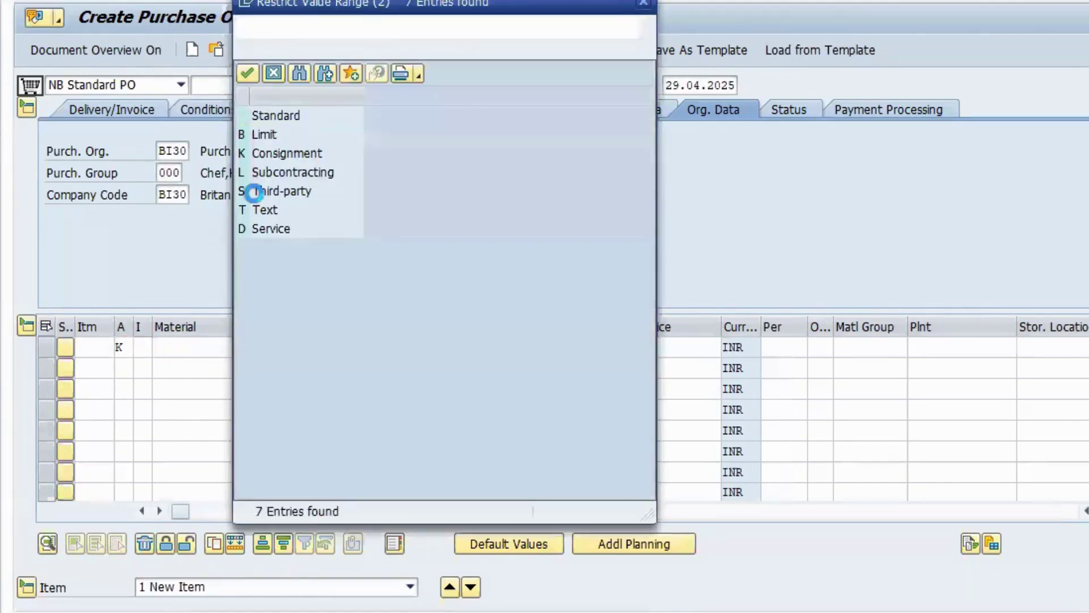
double_click(275, 231)
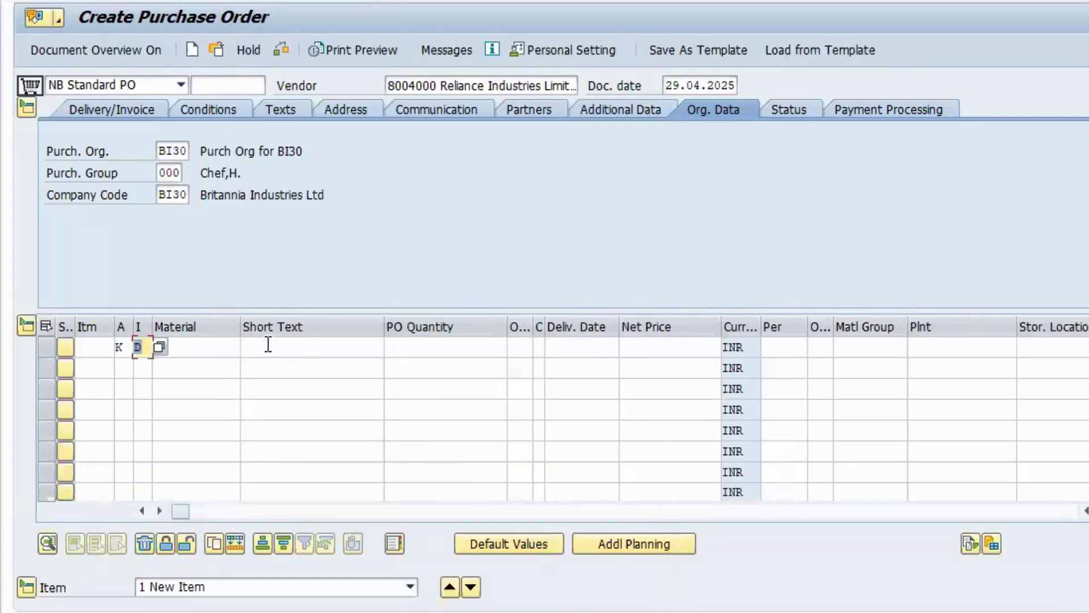
Step: Enter "Painting Services" as the first item's short text and BI3A as its plant
left_click(222, 349)
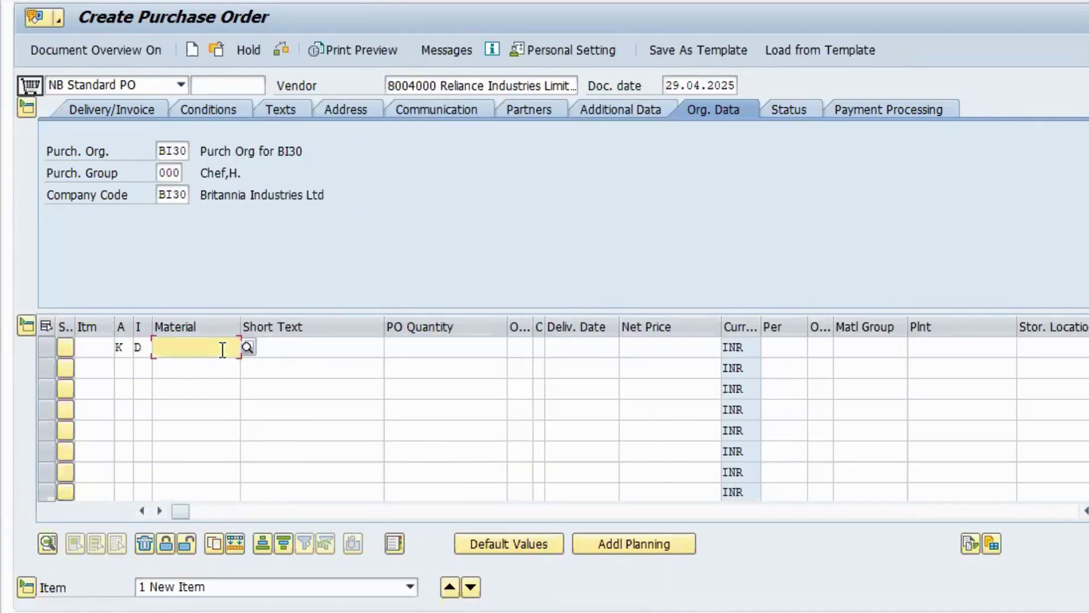
left_click(307, 343)
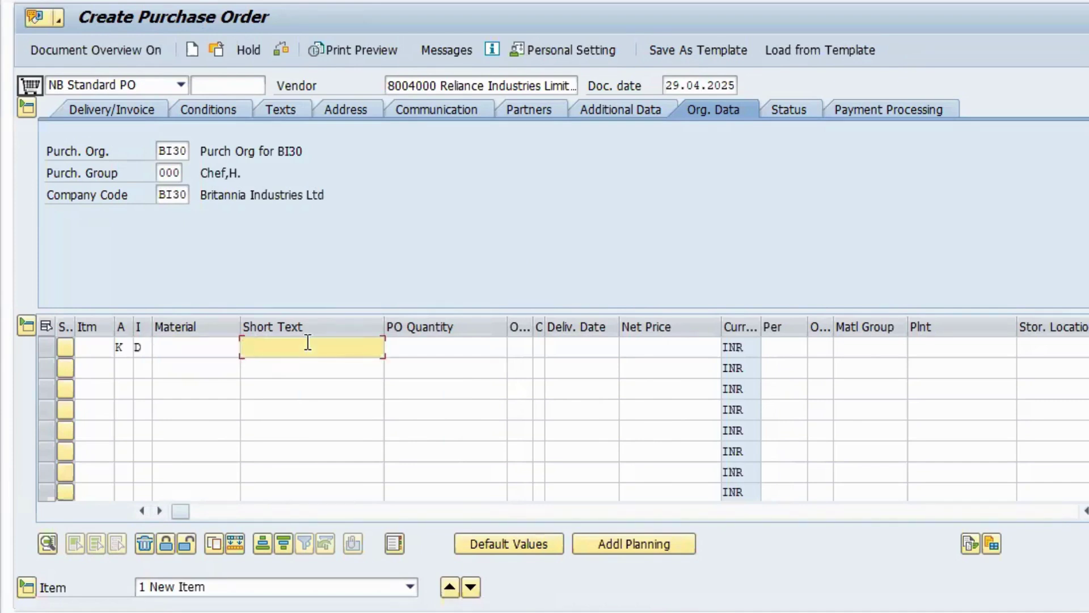
type("Pain")
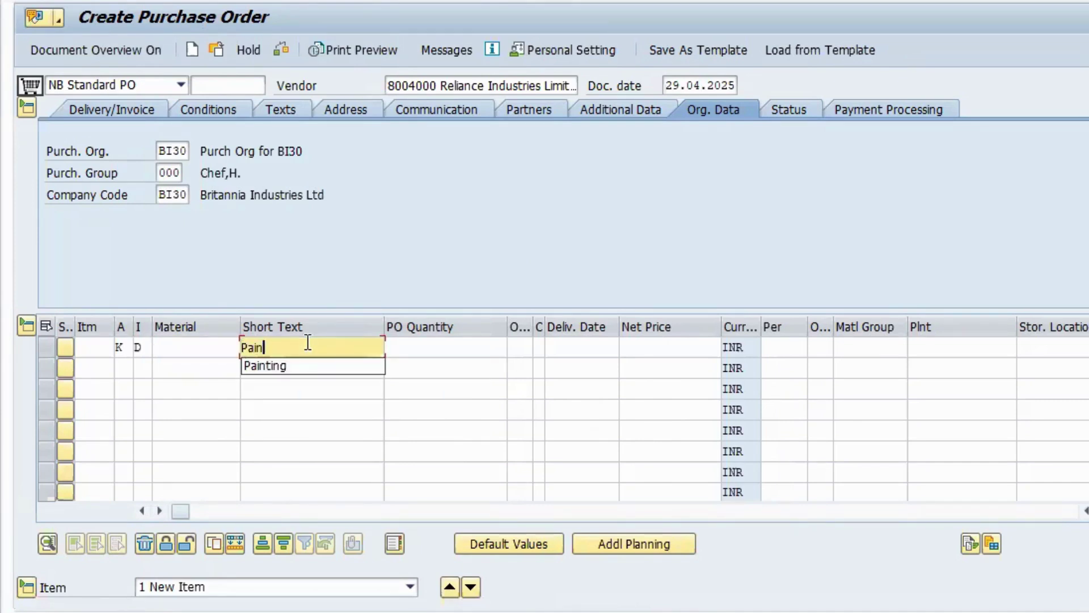
type("ting Se")
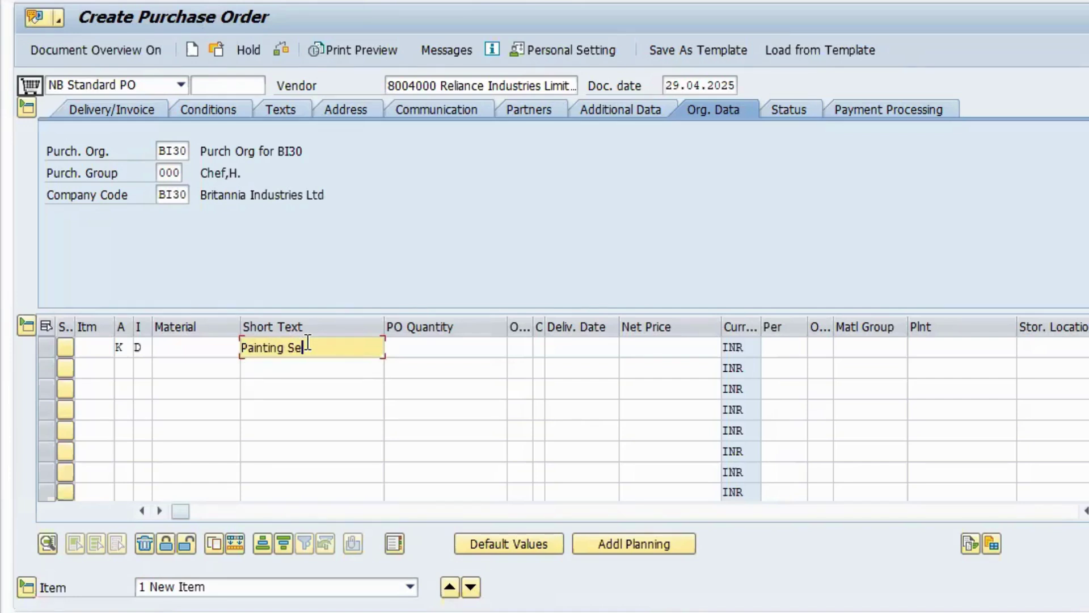
type("rvices")
key("Return")
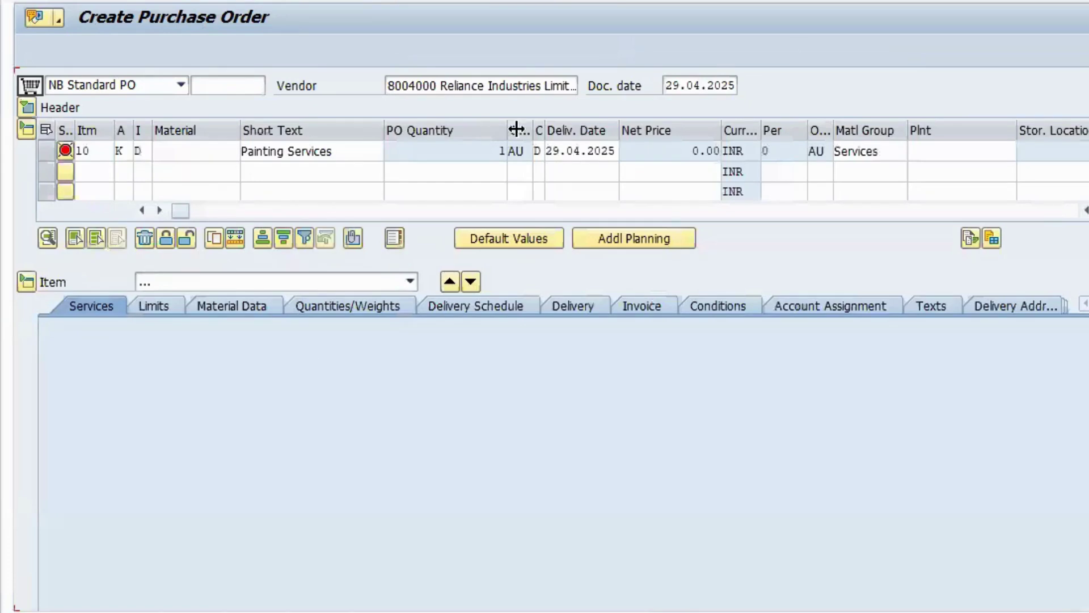
left_click(934, 153)
type("BI3A")
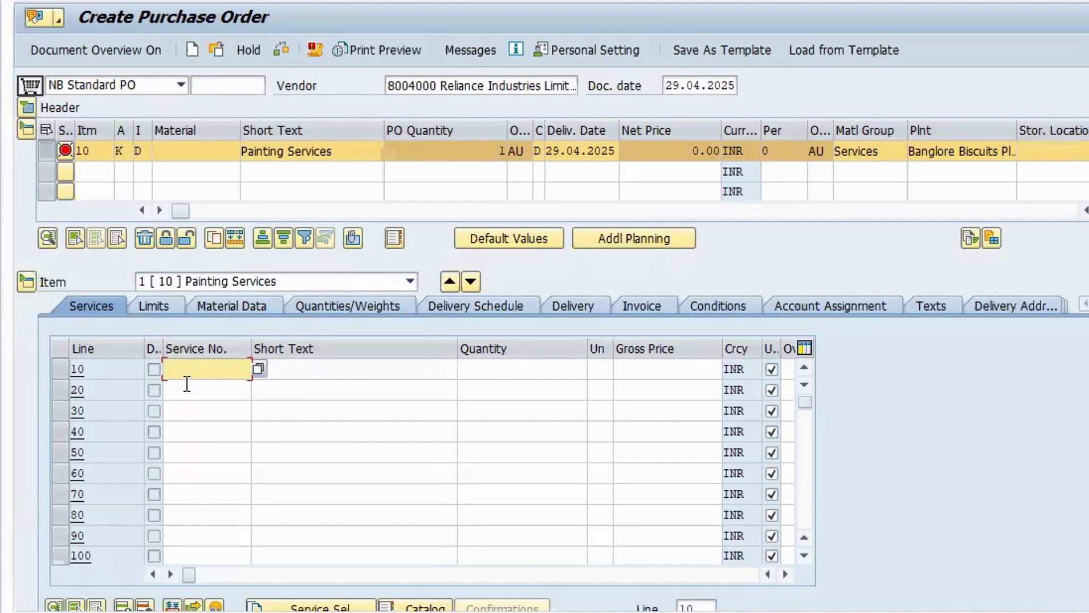
Step: Enter "Painting" as the short text of service line 10 and set its quantity to 5
left_click(312, 366)
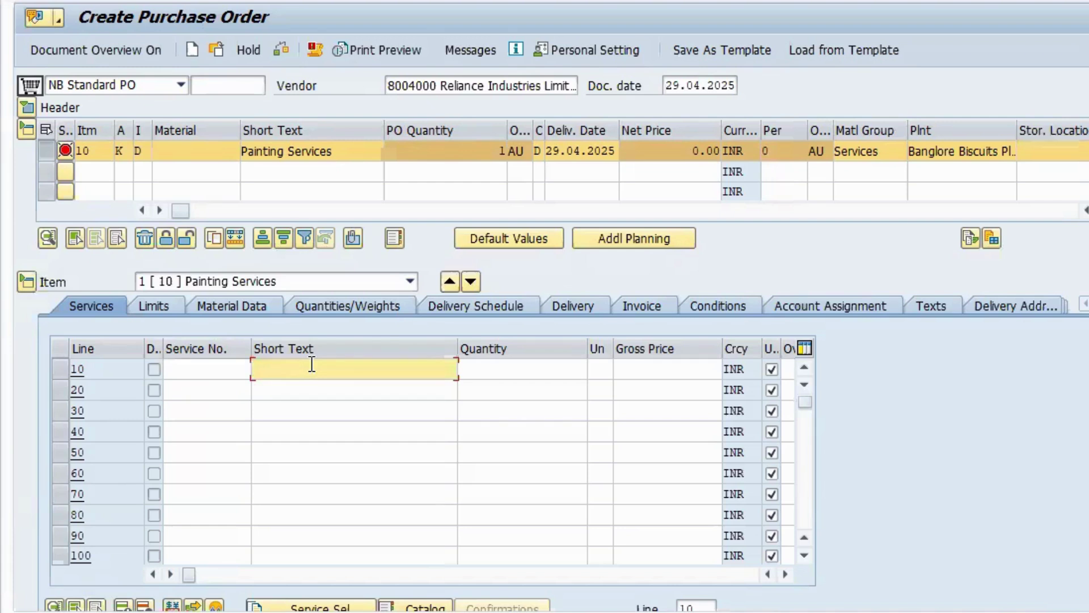
type("Painting")
key("Tab")
type("1")
key("Tab")
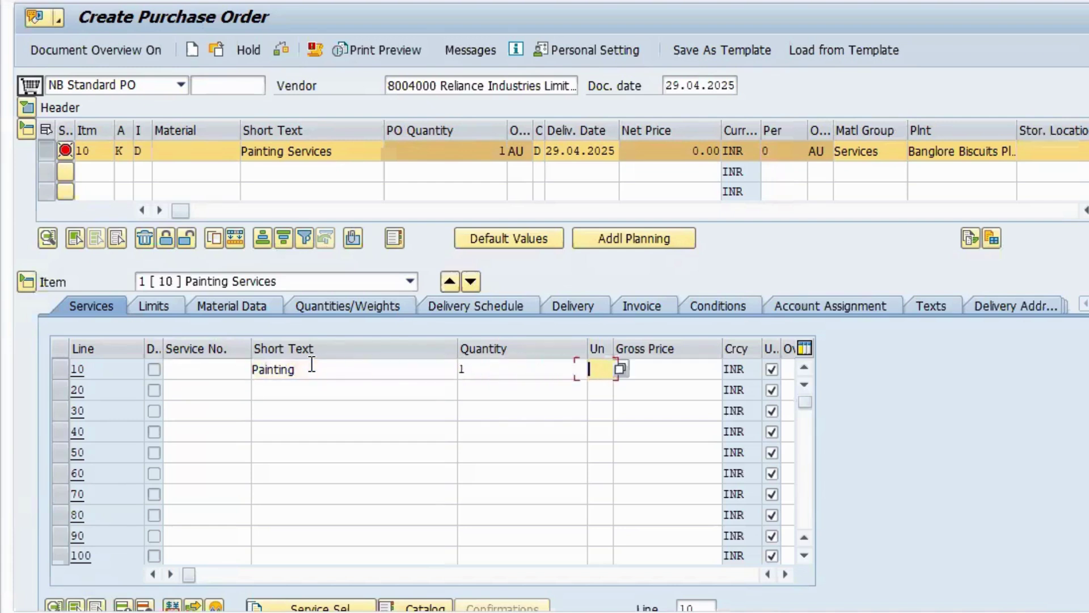
left_click(508, 372)
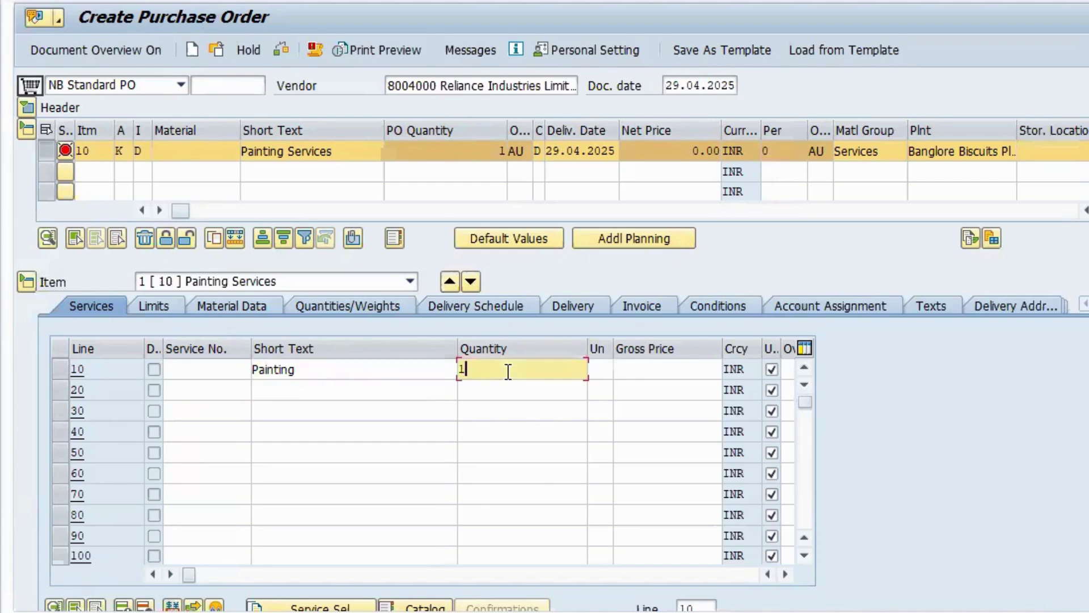
key("BackSpace")
type("5")
key("Tab")
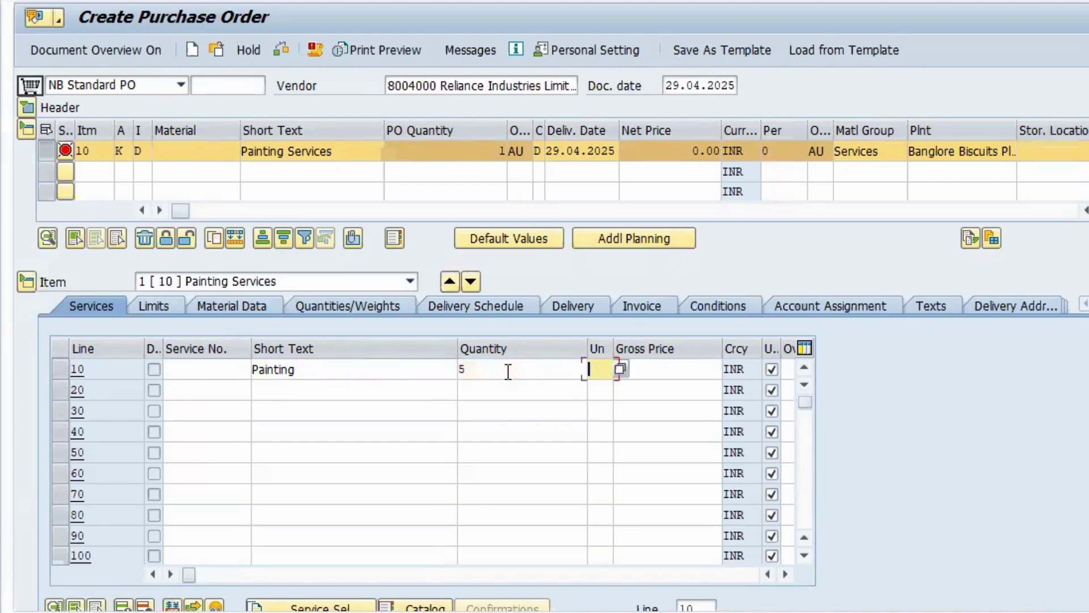
Step: Set the unit of service line 10 to EA and its gross price to 10000 INR
type("EA")
key("Tab")
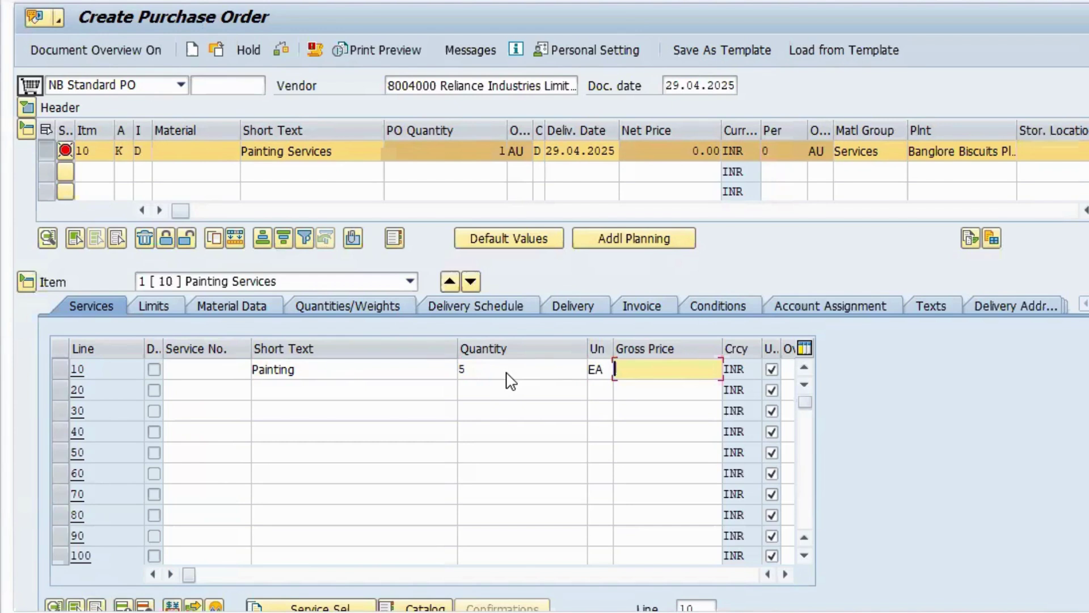
type("10000")
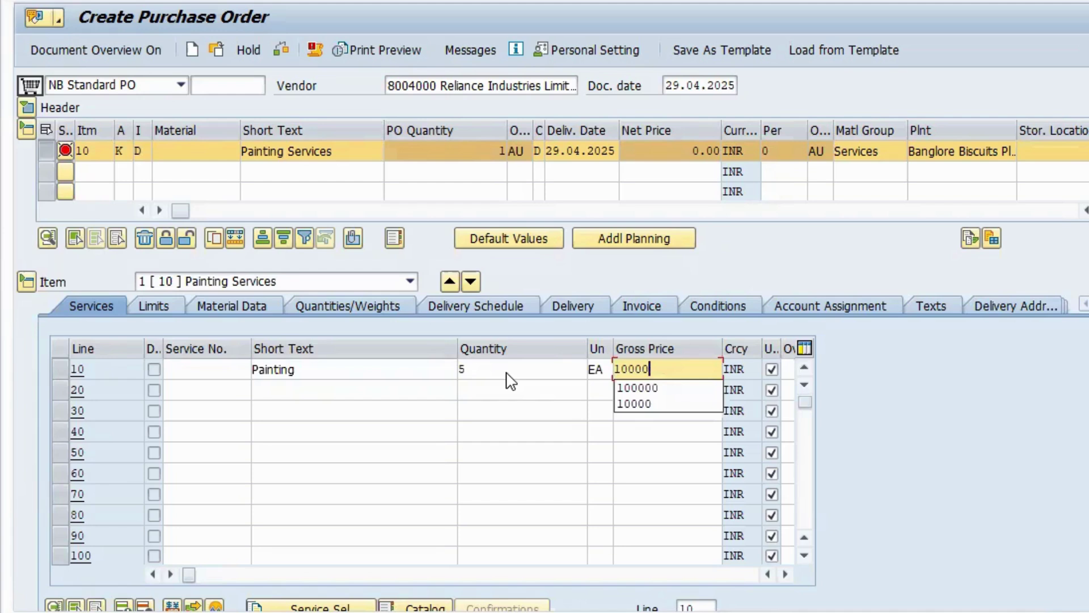
key("Return")
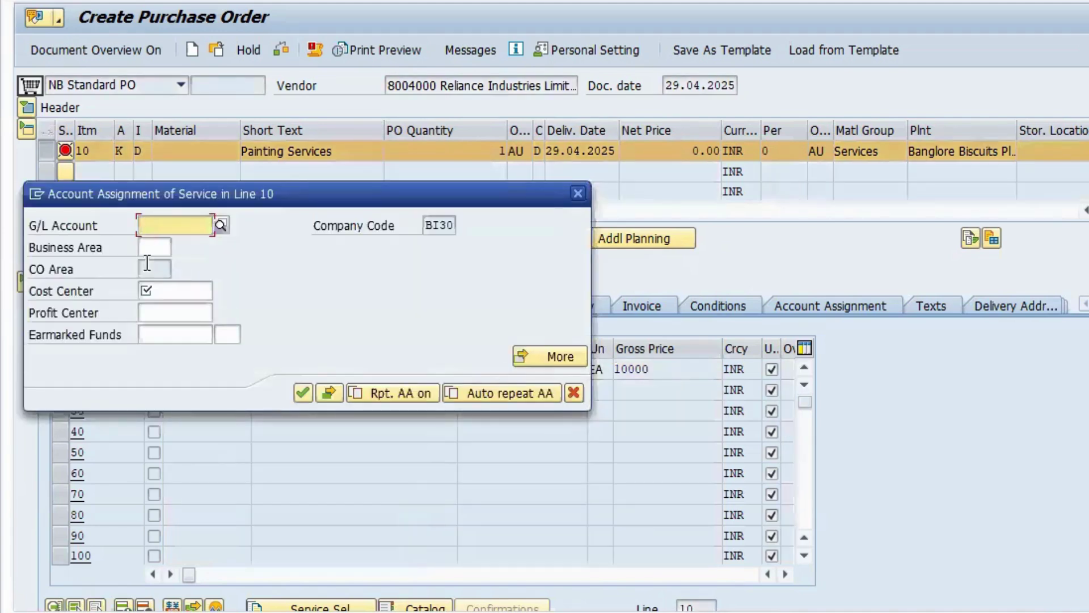
Step: Assign the Painting service line to G/L account 400100 (Services AC) and cost center 1010
left_click(220, 226)
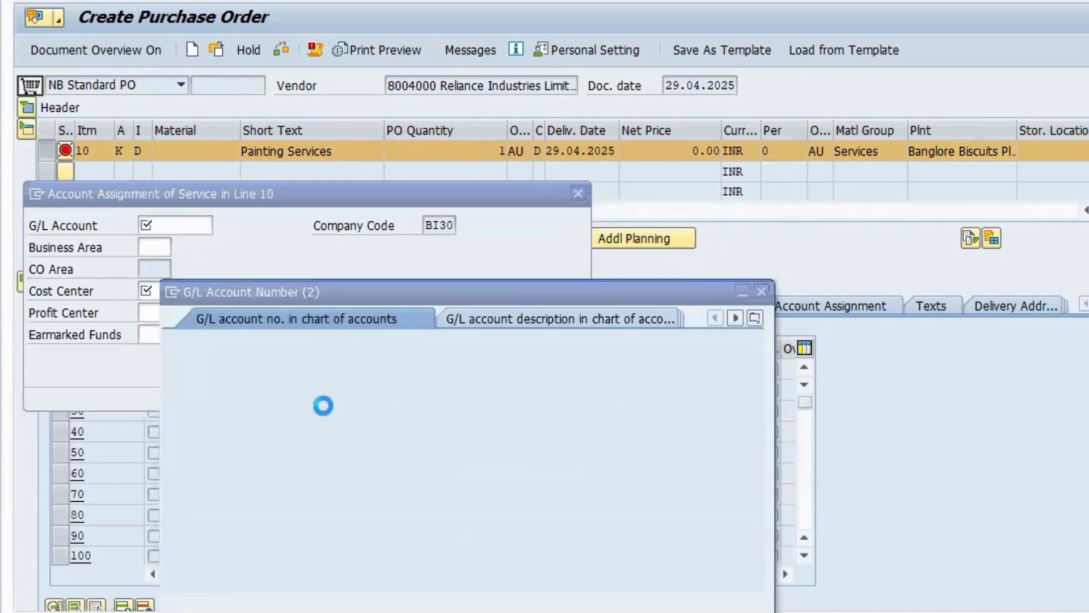
key("Return")
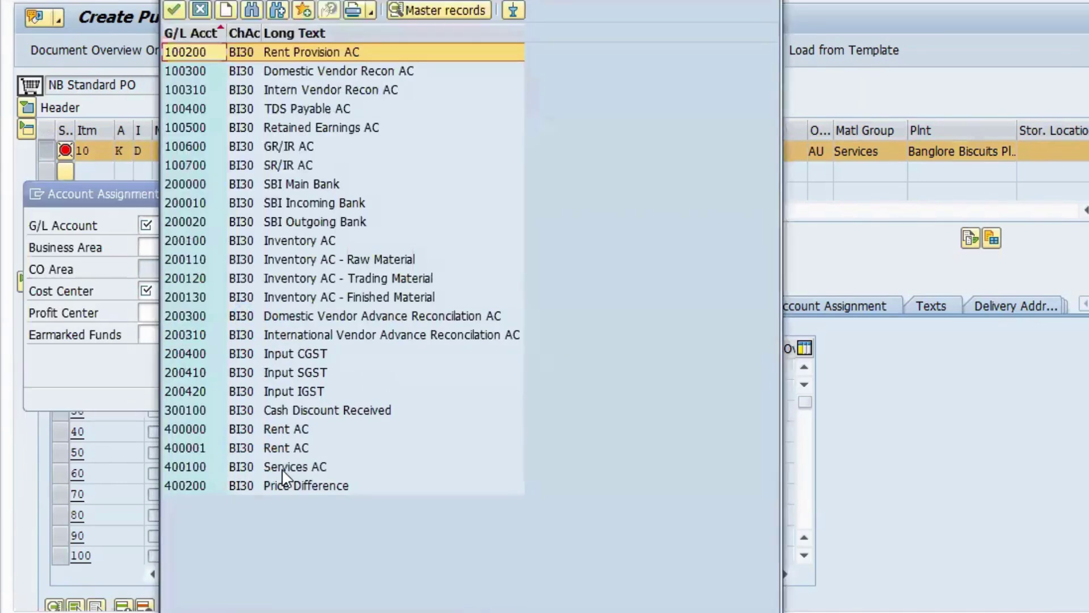
left_click(283, 471)
double_click(283, 476)
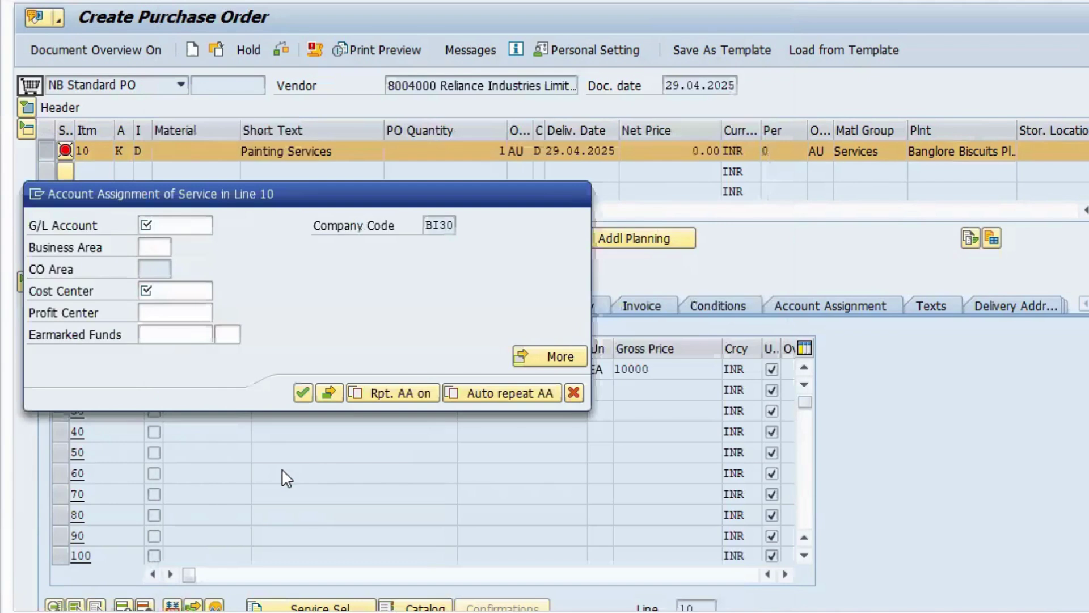
left_click(45, 290)
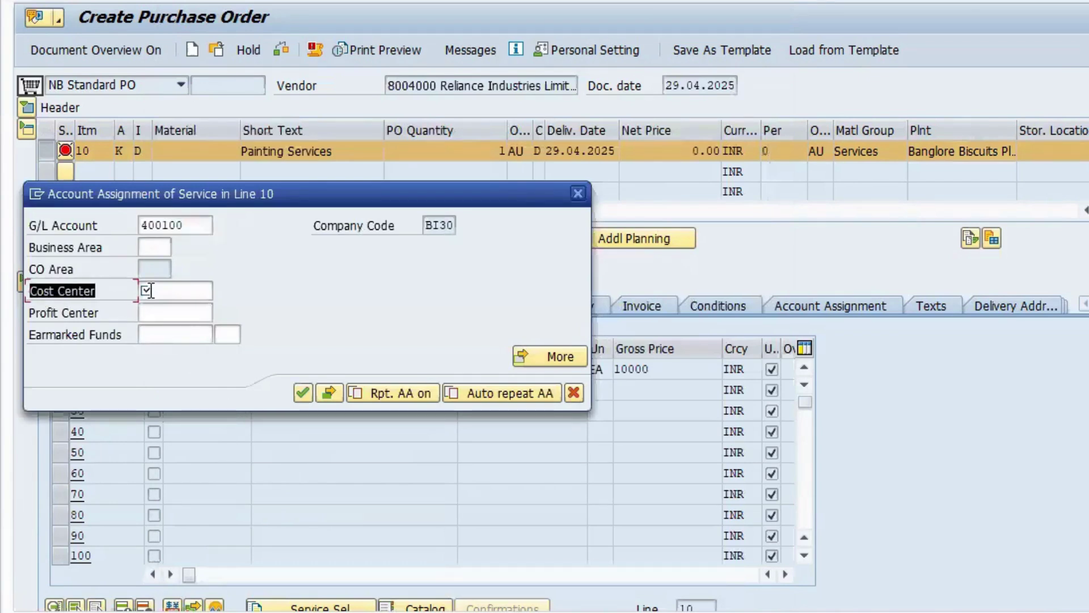
left_click(167, 290)
type("1010")
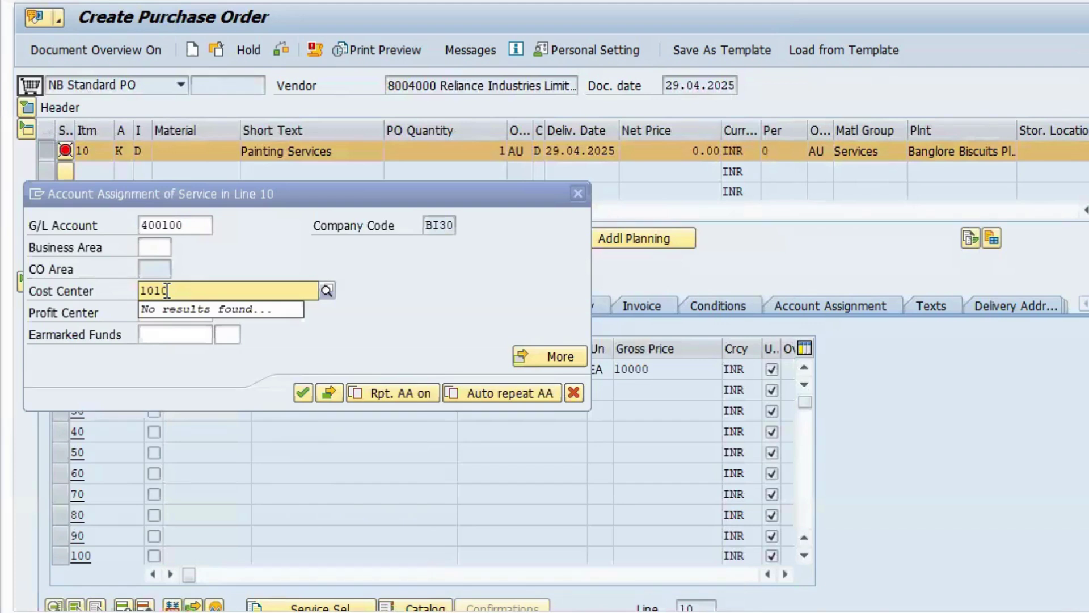
left_click(301, 393)
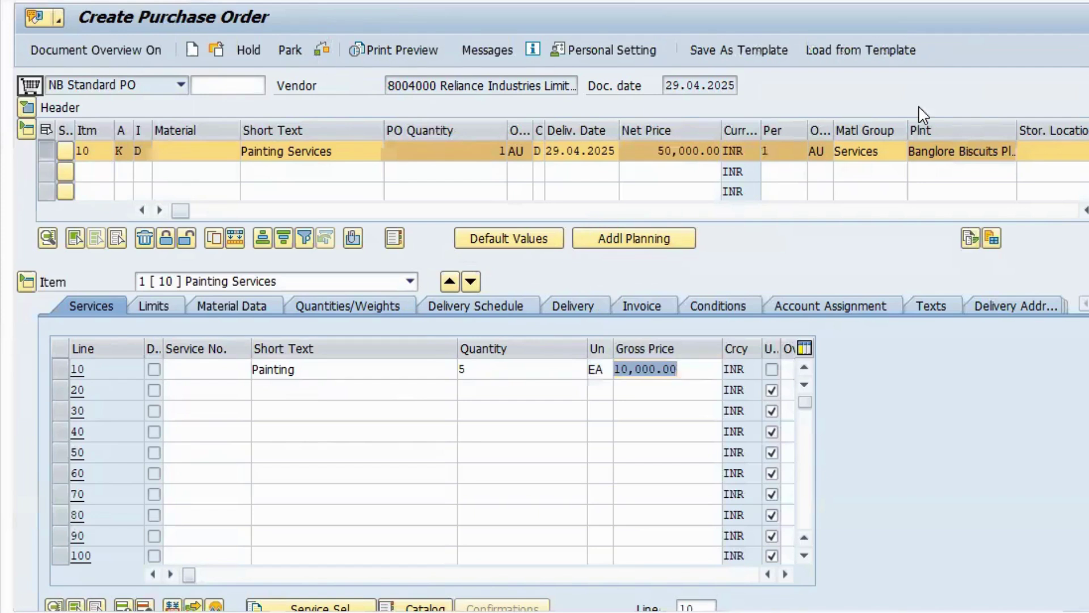
Step: Save the service purchase order and reopen the saved document for display
key("ctrl+s")
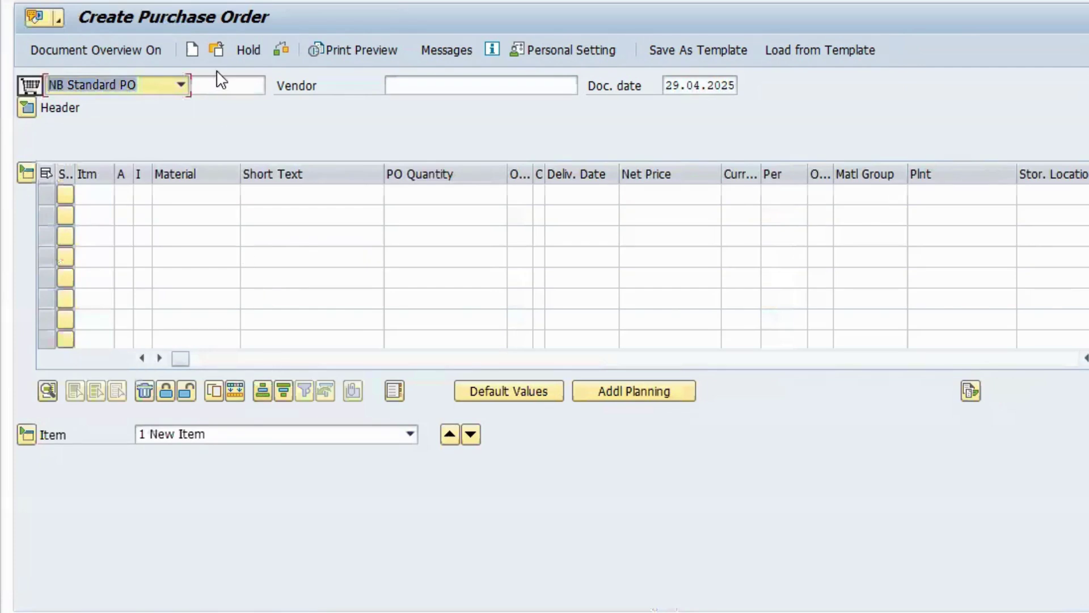
left_click(210, 46)
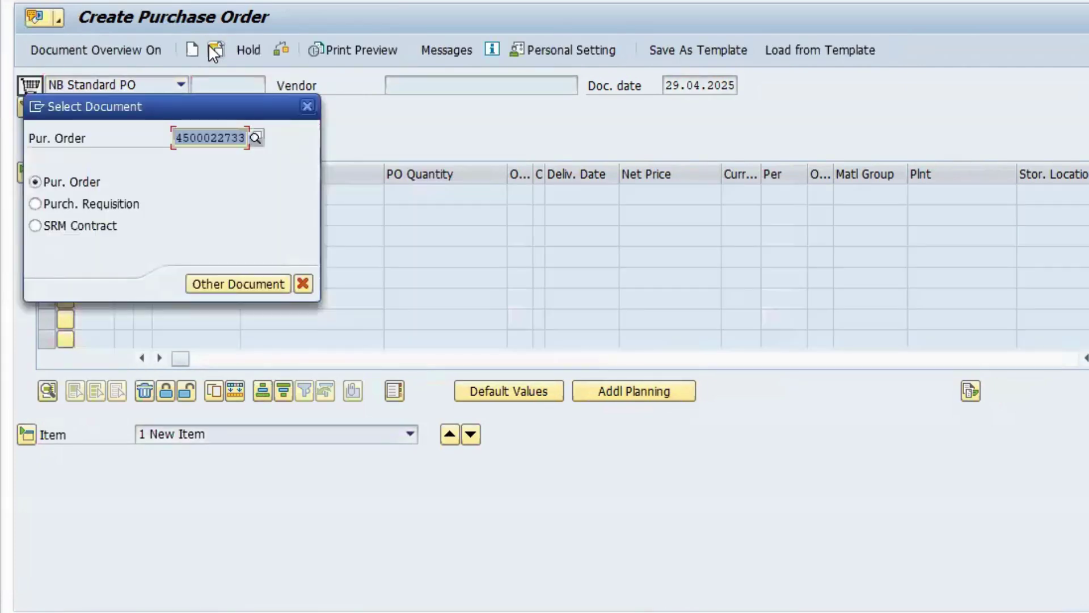
key("Return")
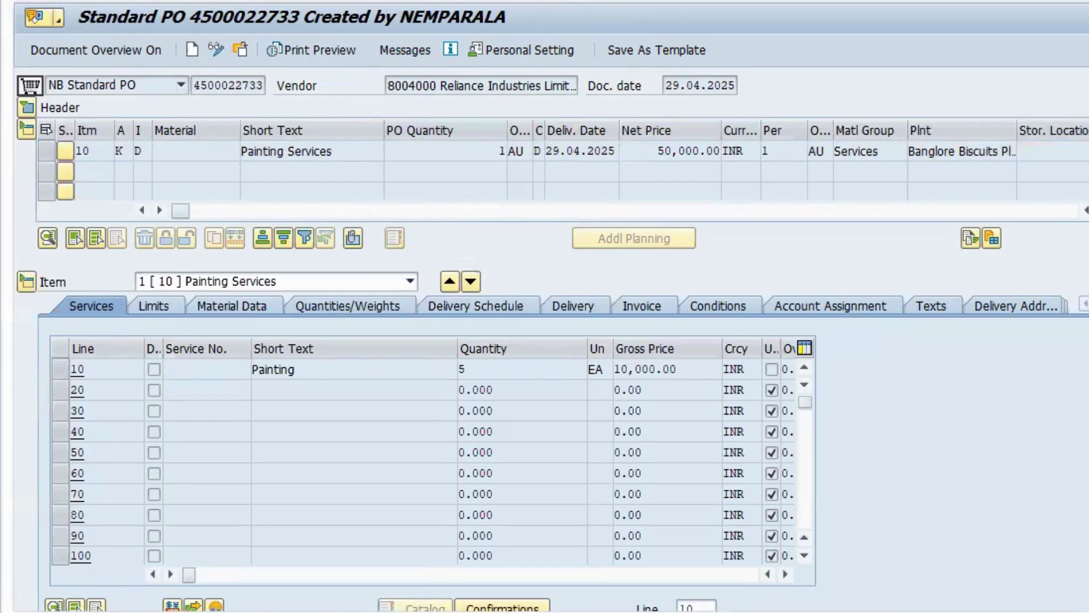
Step: Open Service Entry Sheet in a new session and load the saved purchase order using its copied number
key("ctrl+n")
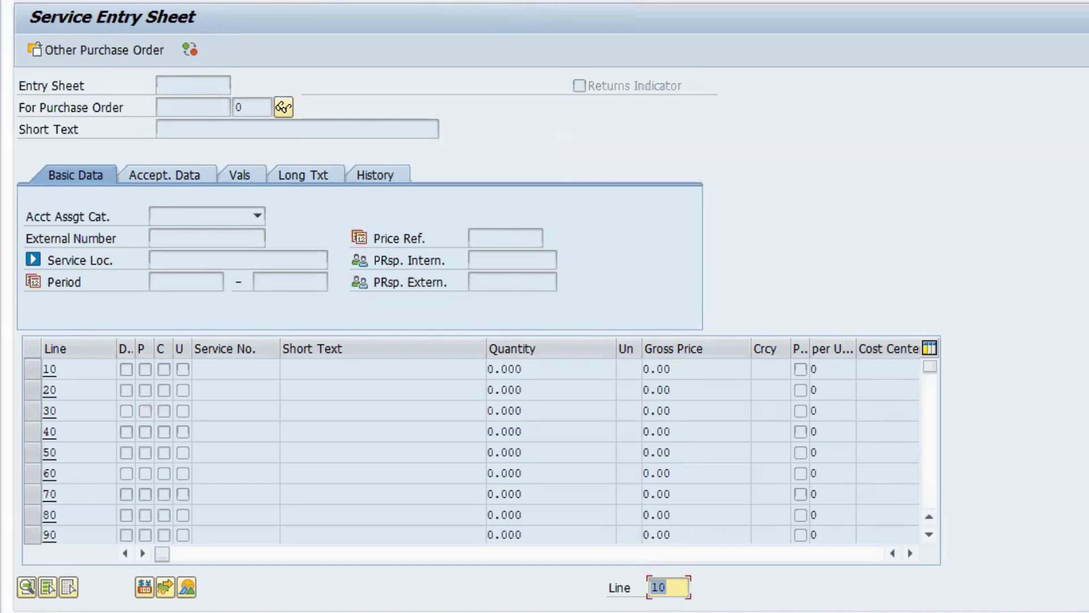
left_click(79, 55)
key("alt+Tab")
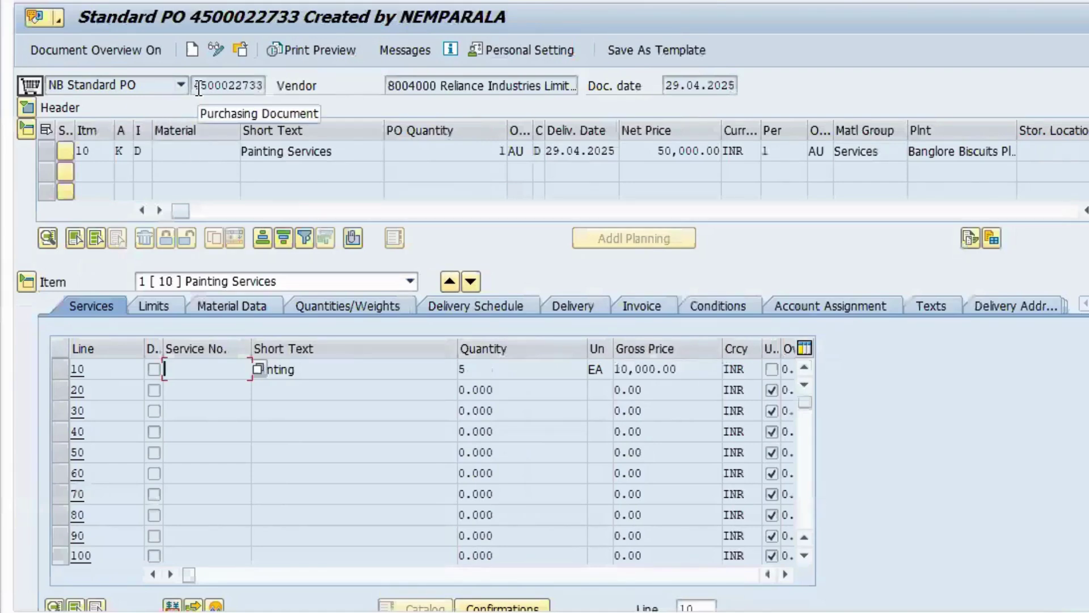
left_click_drag(192, 85, 265, 89)
key("ctrl+c")
key("alt+Tab")
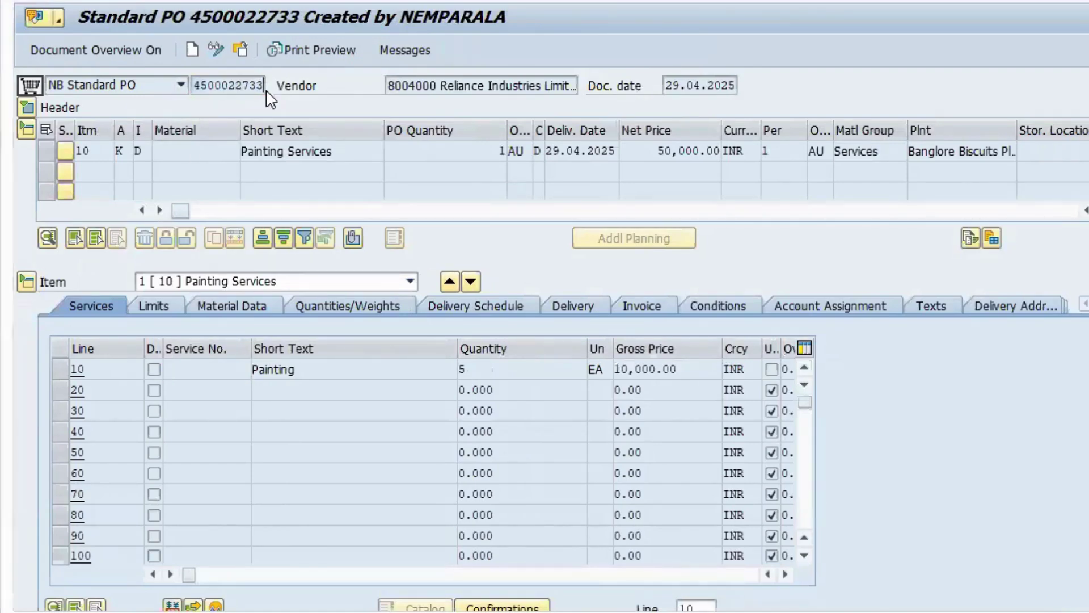
key("ctrl+v")
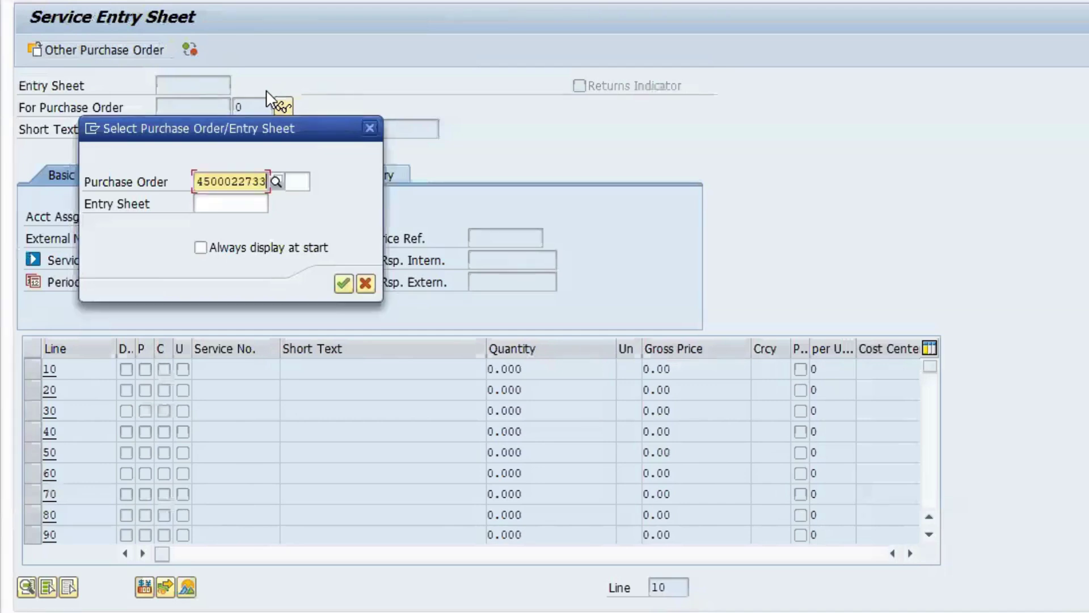
left_click(298, 180)
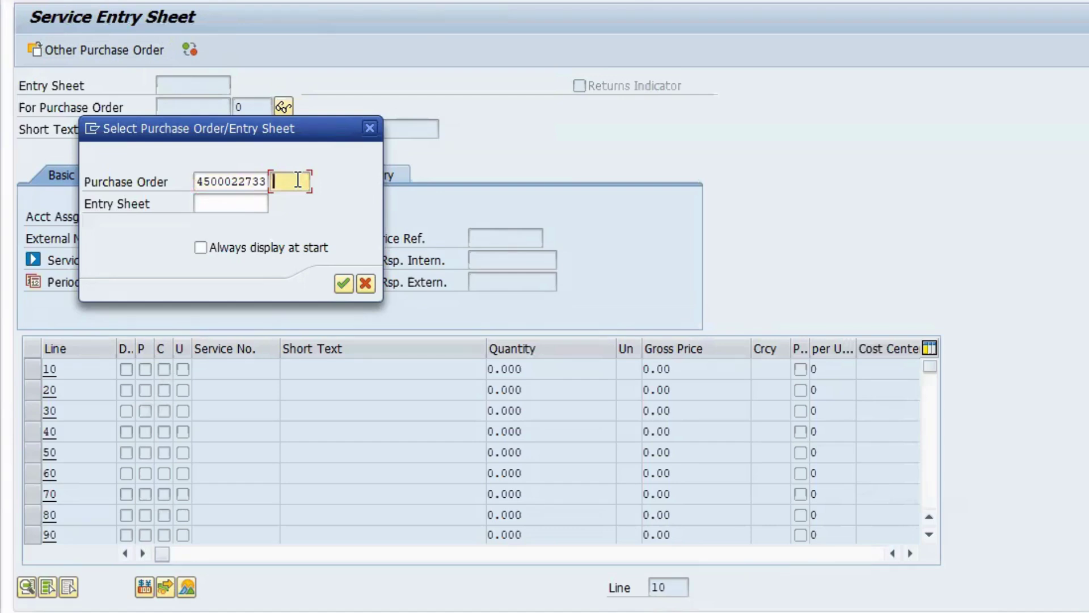
left_click(342, 283)
Step: Create a new entry sheet for purchase order item 10 with the short text "Painting Services"
left_click(161, 107)
left_click(253, 109)
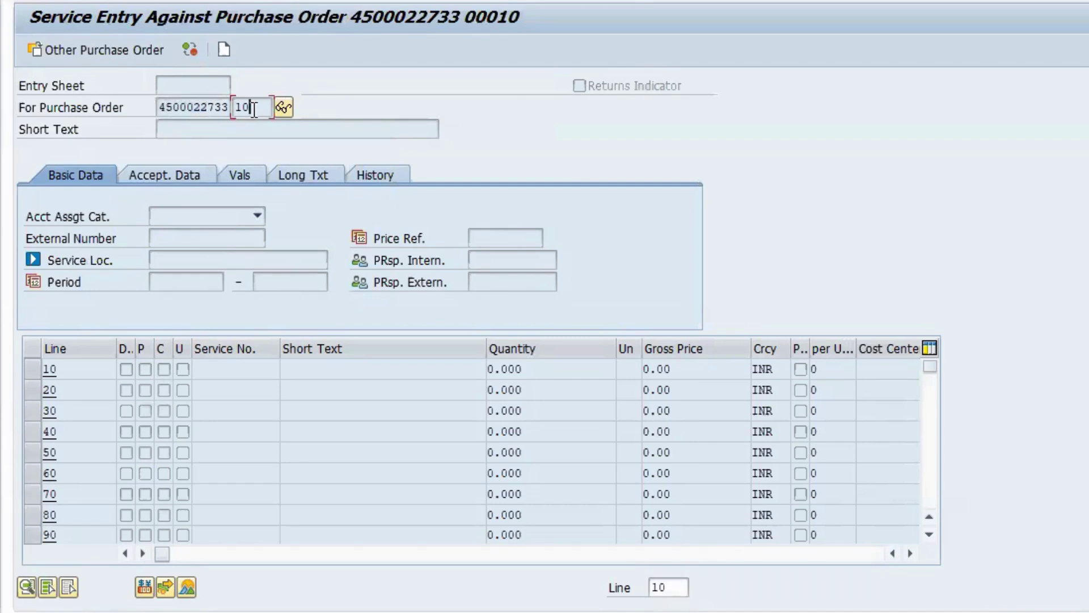
left_click(224, 51)
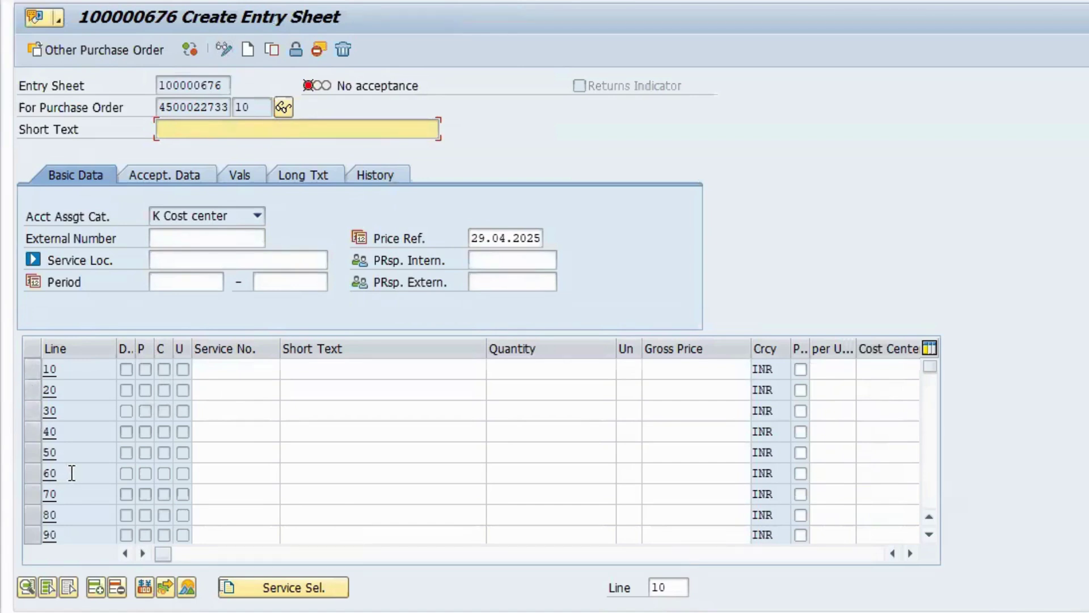
left_click(281, 590)
type("int")
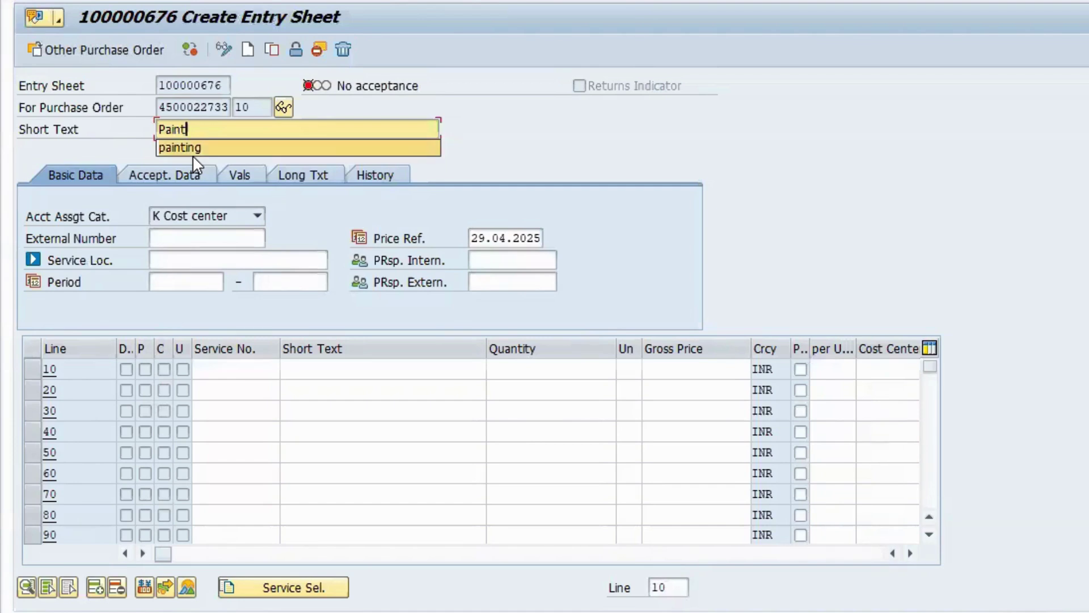
left_click(192, 154)
type("Services")
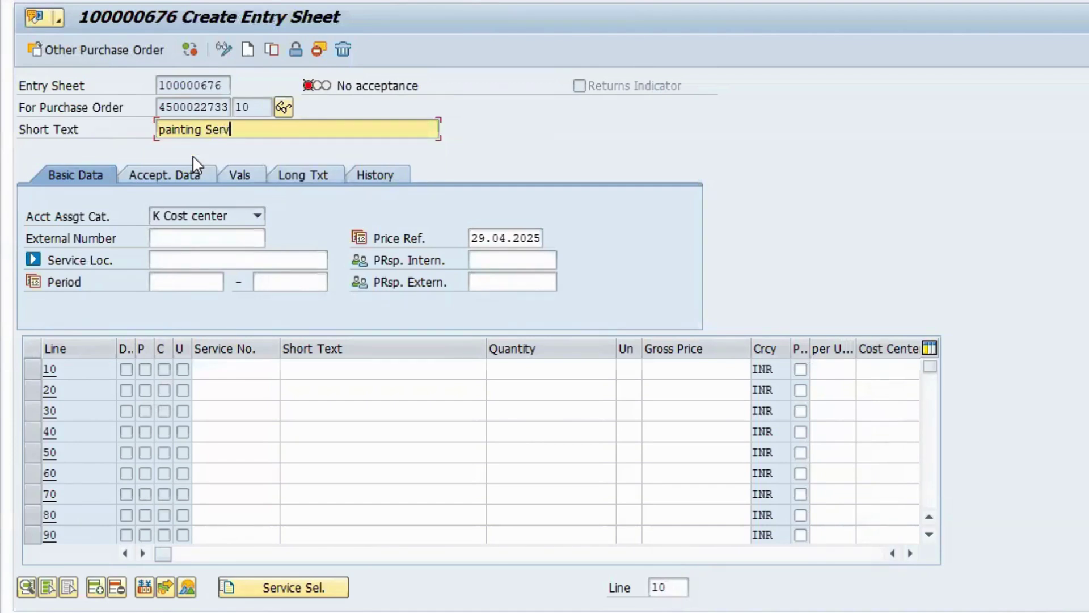
left_click(167, 129)
key("BackSpace")
type("P")
Step: Start a service selection from the purchase order with the full quantity adopted
left_click(296, 587)
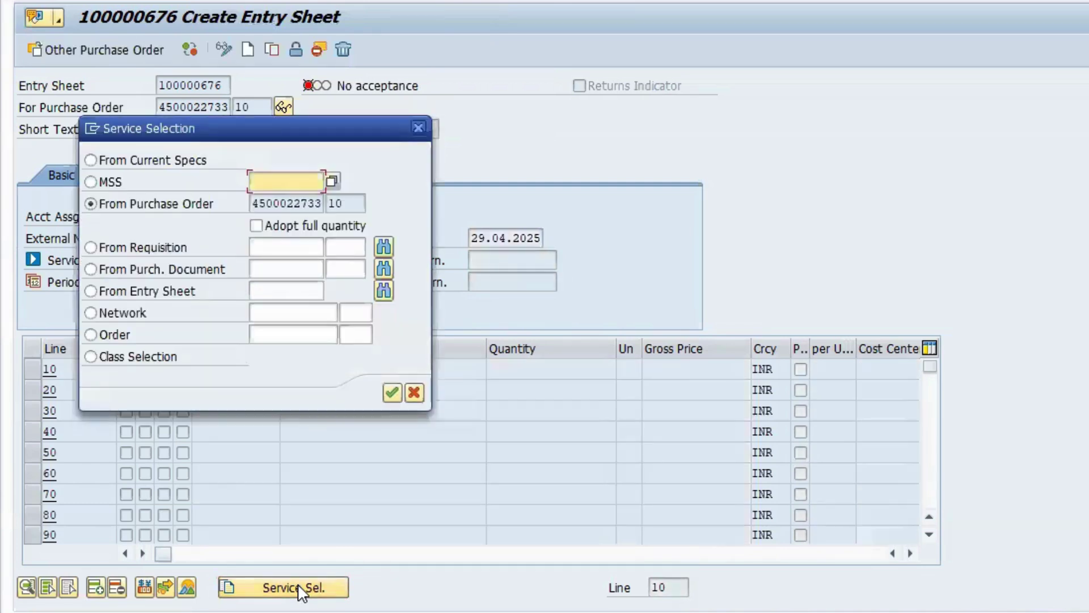
left_click(106, 211)
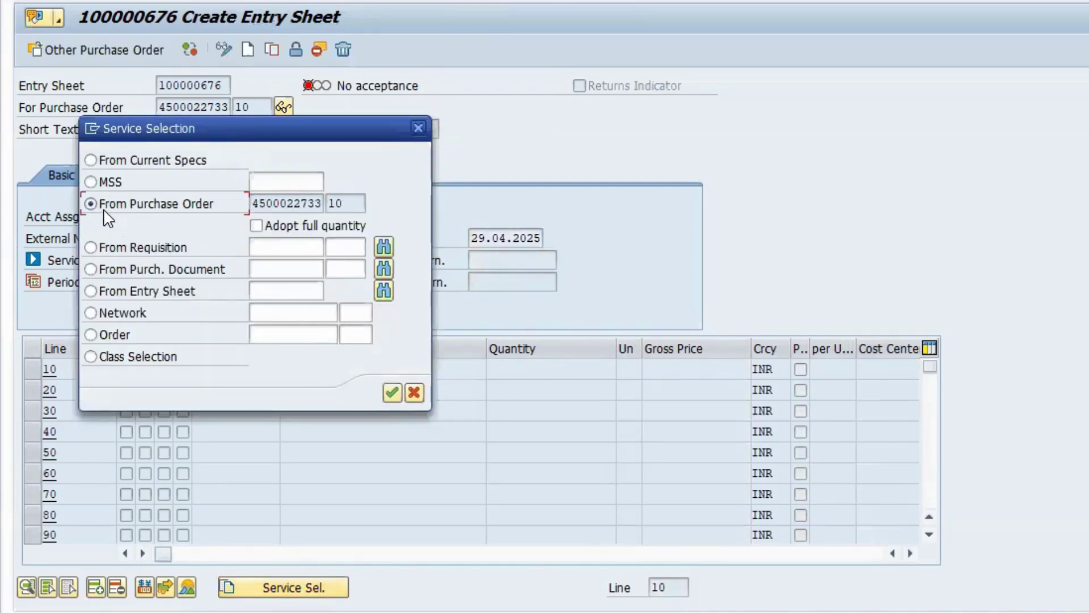
left_click(257, 227)
key("Return")
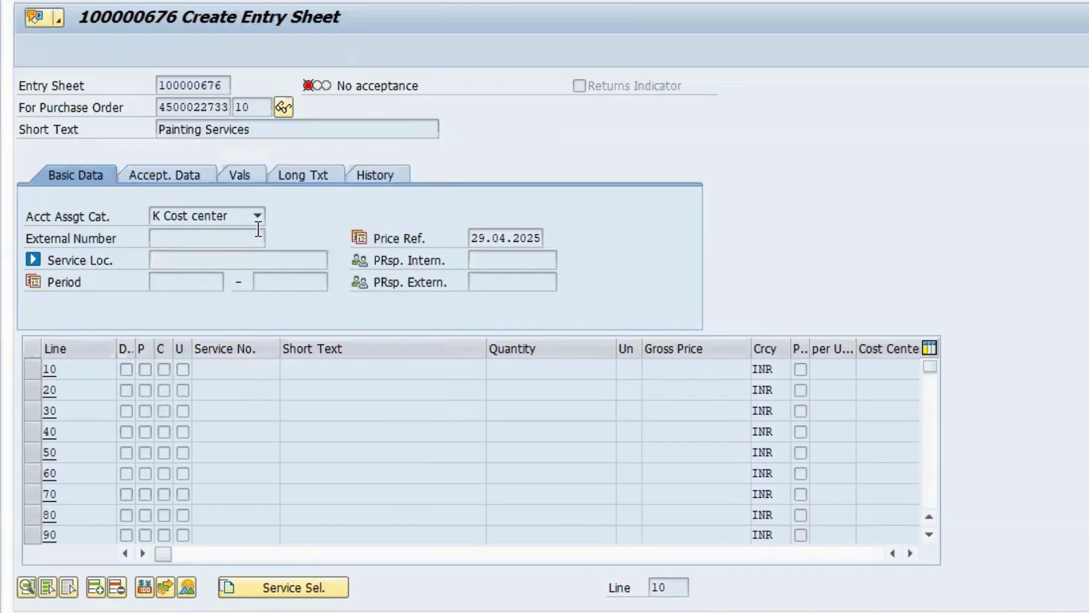
Step: Select the Painting service in line 10 as reference and copy it into the entry sheet
left_click(470, 146)
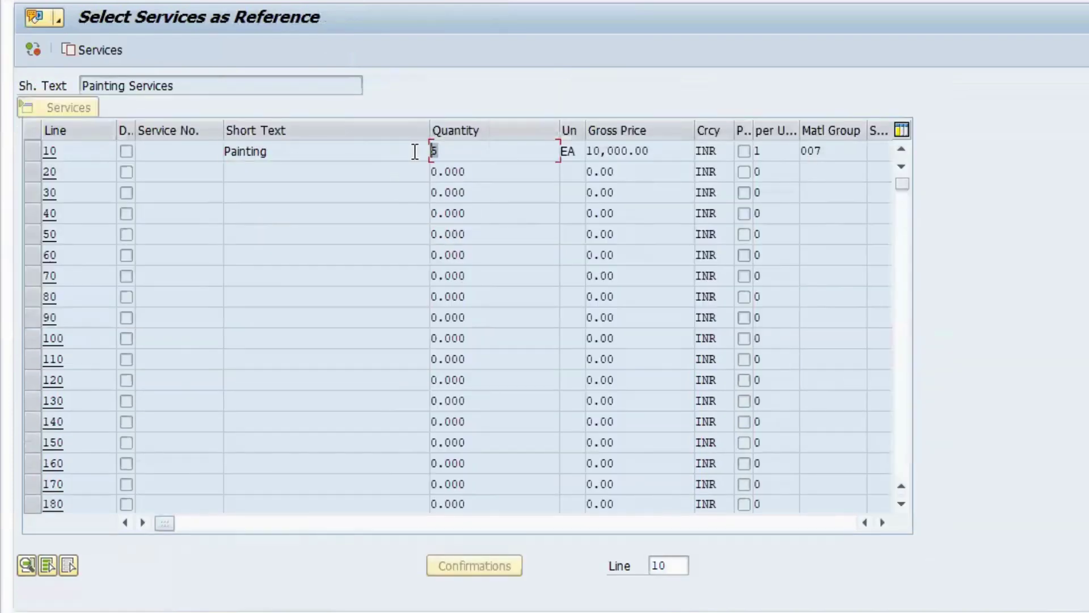
key("shift+Tab")
left_click(30, 152)
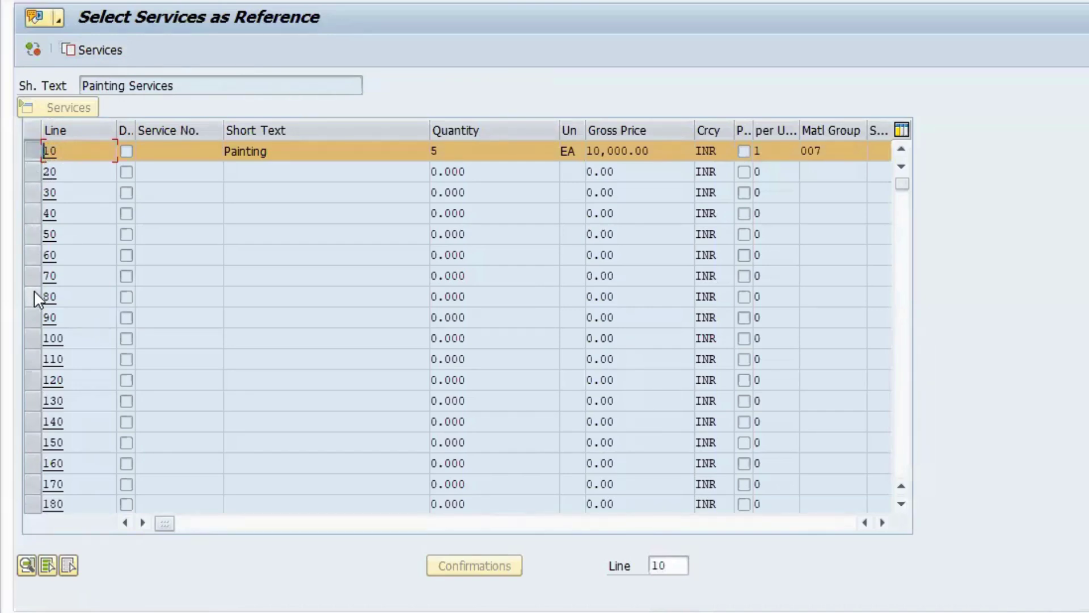
left_click(83, 51)
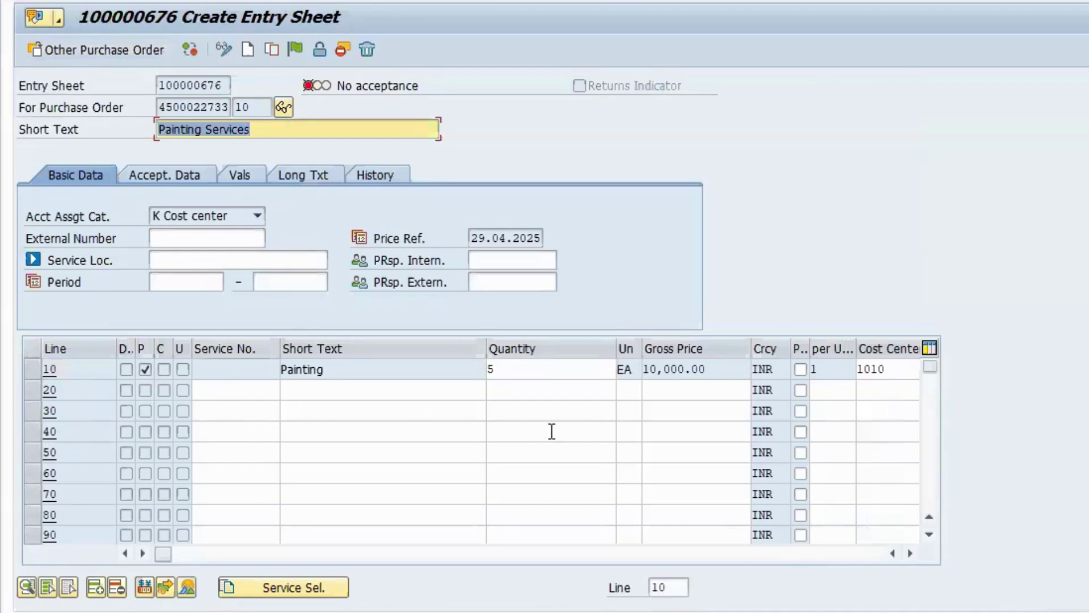
Step: Accept the painting service entry sheet and save it
left_click(526, 373)
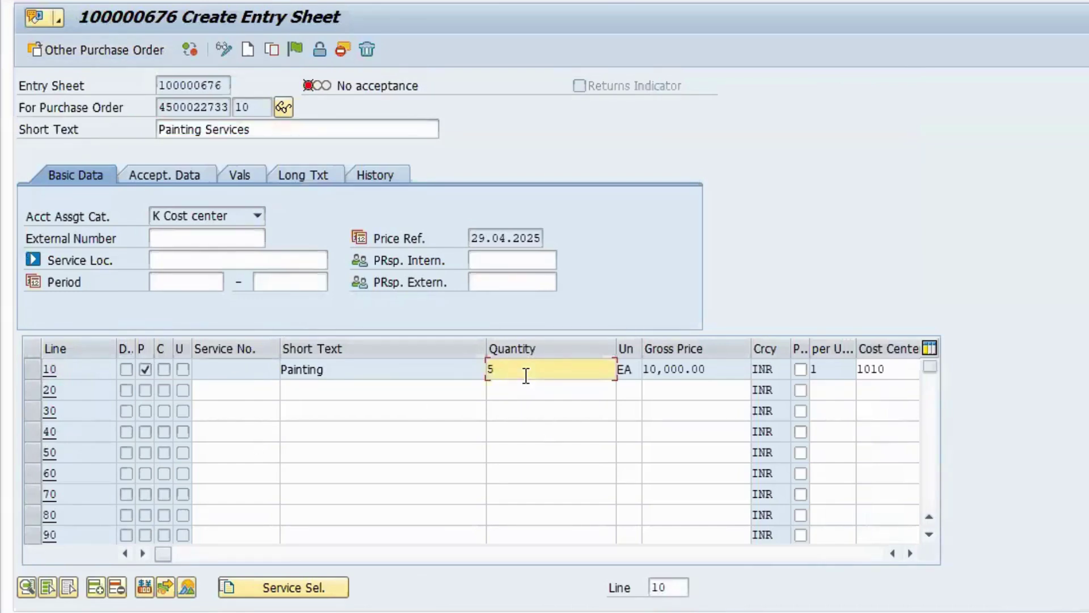
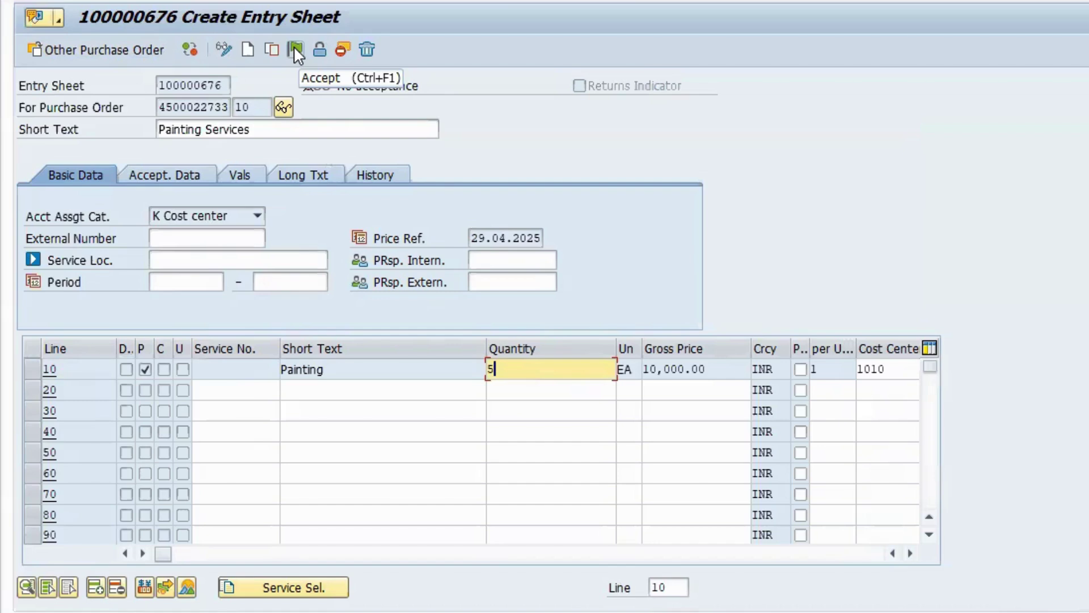
left_click(295, 48)
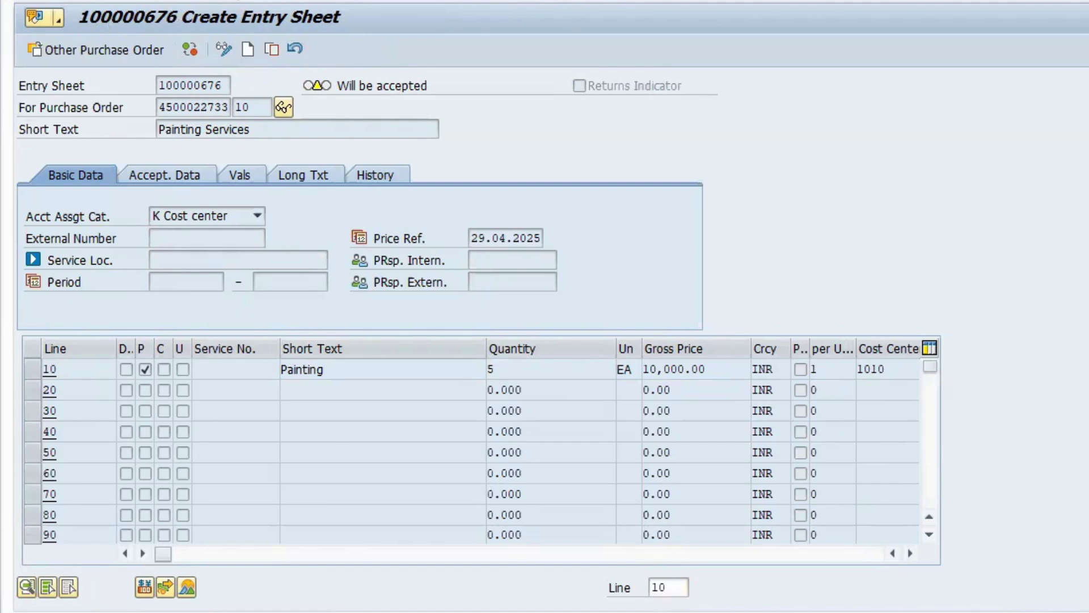
key("ctrl+s")
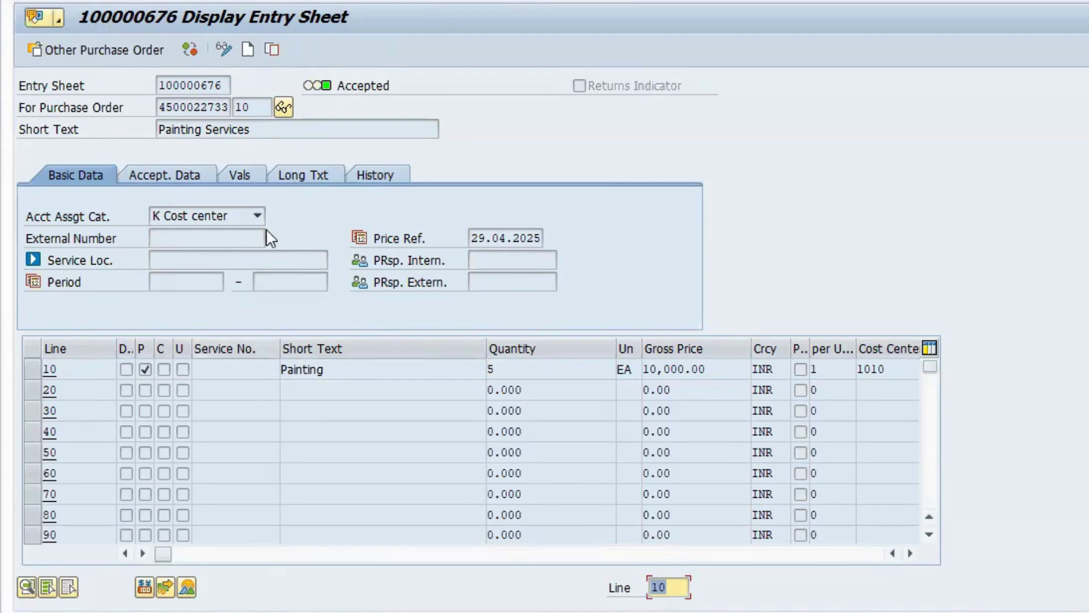
Step: Open the purchase order from the entry sheet and review the purchase order history for item 10, Painting Services
left_click(282, 108)
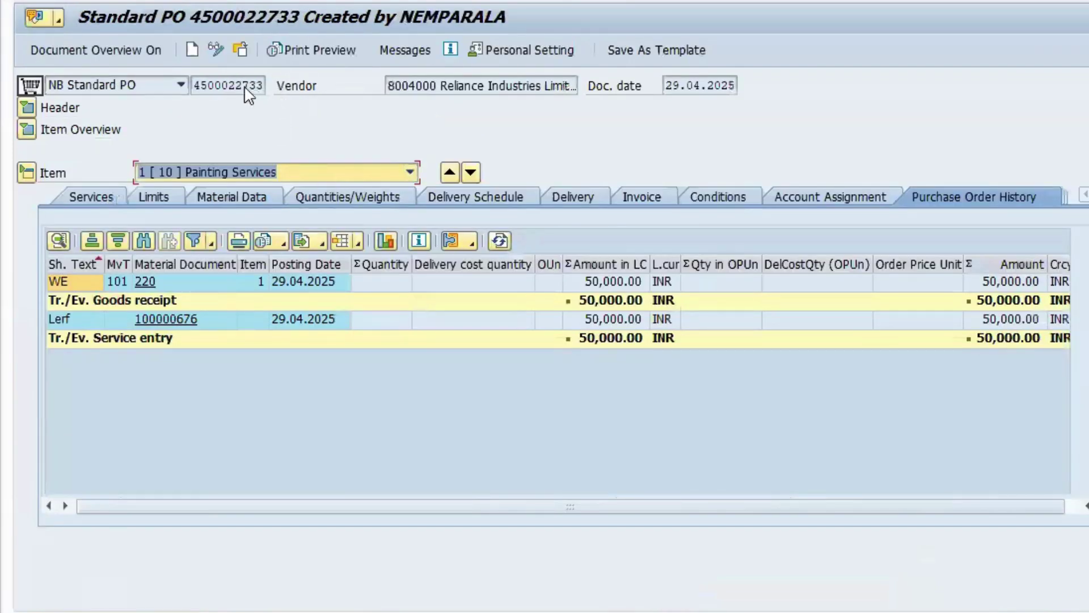
left_click_drag(195, 85, 277, 85)
left_click(278, 85)
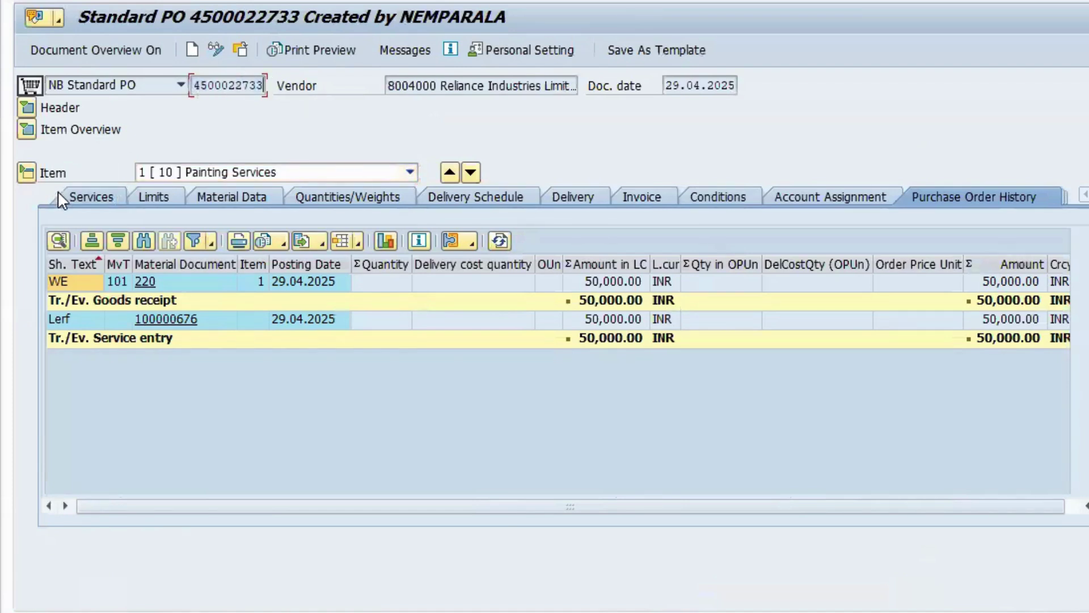
left_click(184, 177)
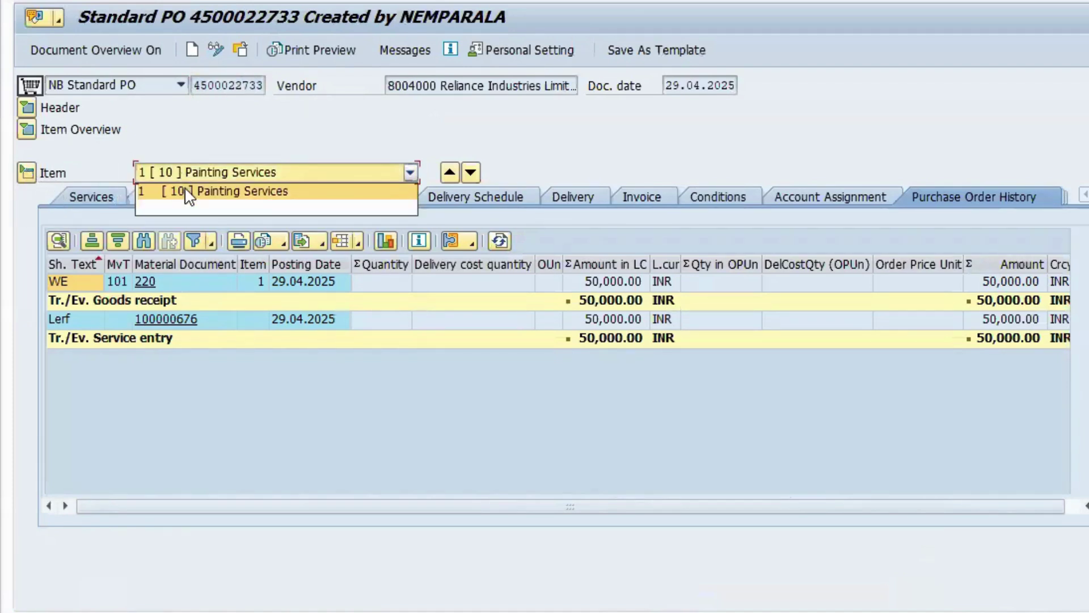
left_click(188, 188)
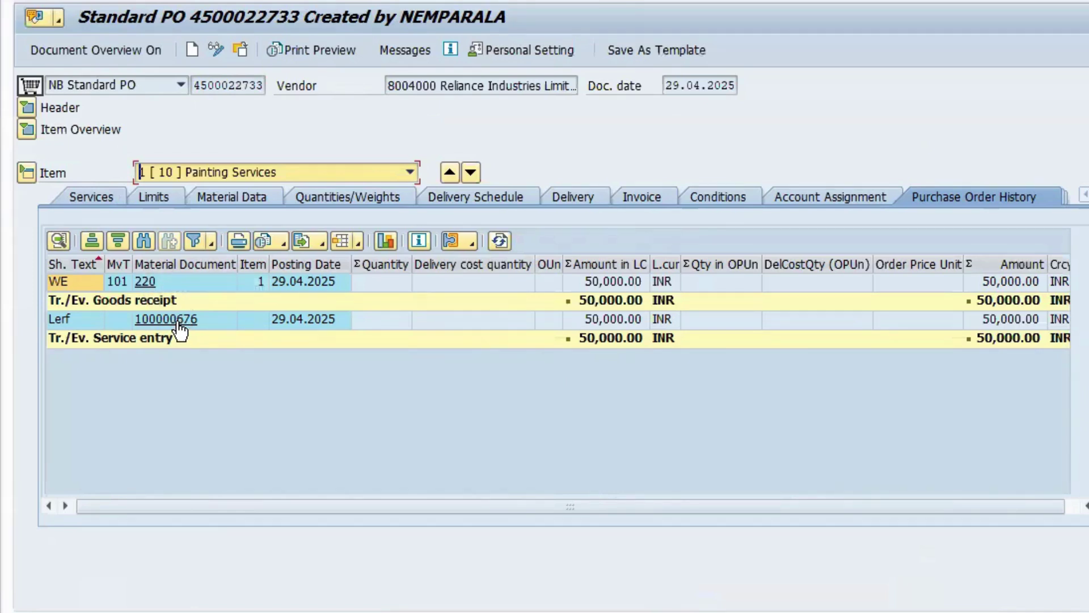
Step: Open the goods receipt's material document from the history and list its FI documents from the document information
left_click(142, 282)
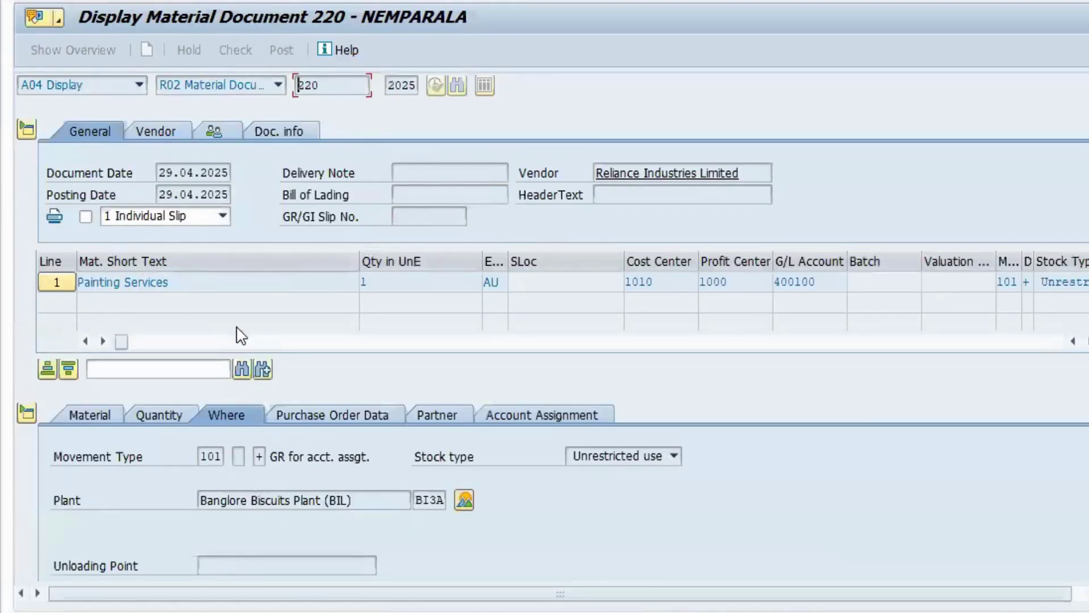
left_click(284, 133)
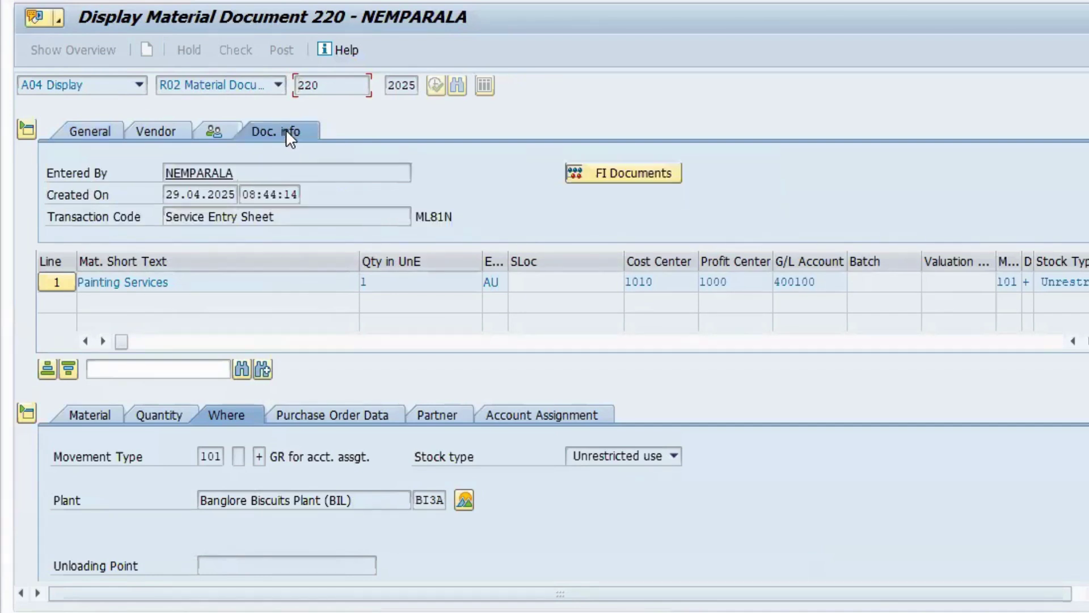
left_click(631, 175)
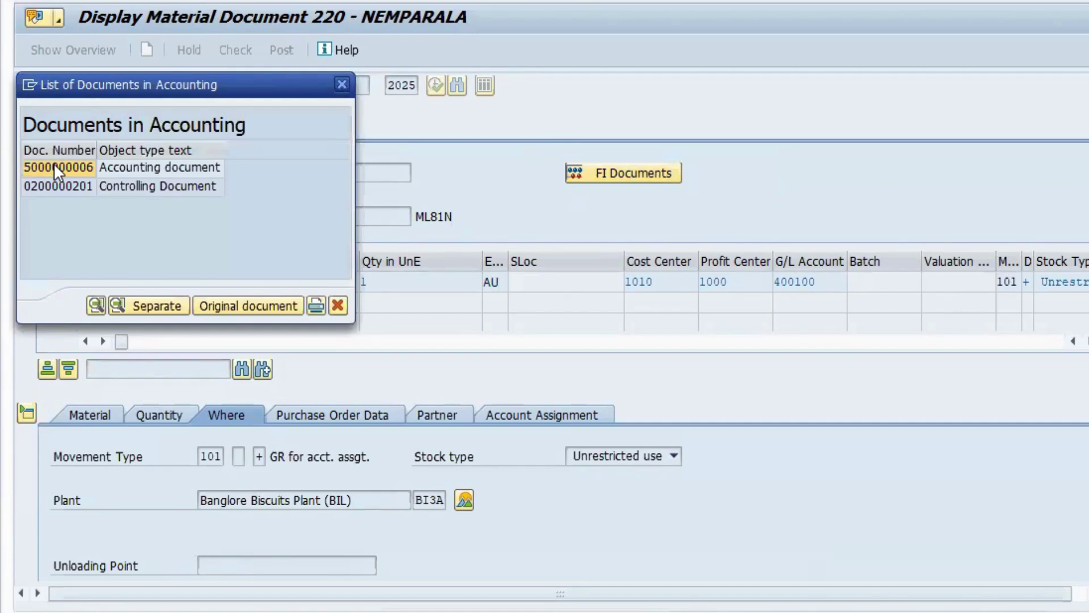
Step: Switch to the Excel workbook and enter DR in cell J11 and CR in cell J12 of Sheet2
key("alt+Tab")
key("alt+Tab")
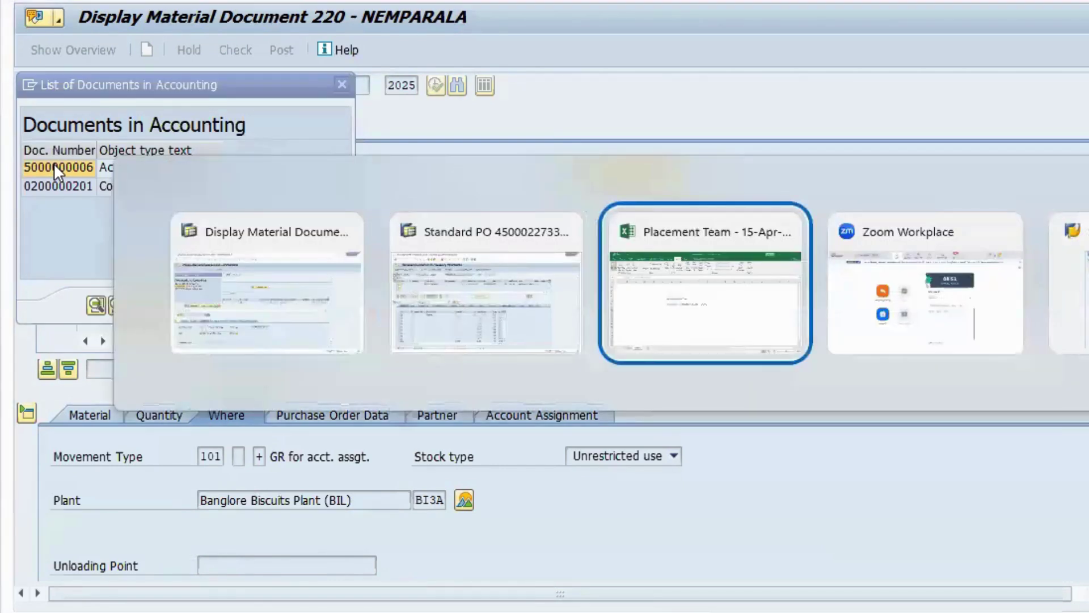
key("Right")
type("DR")
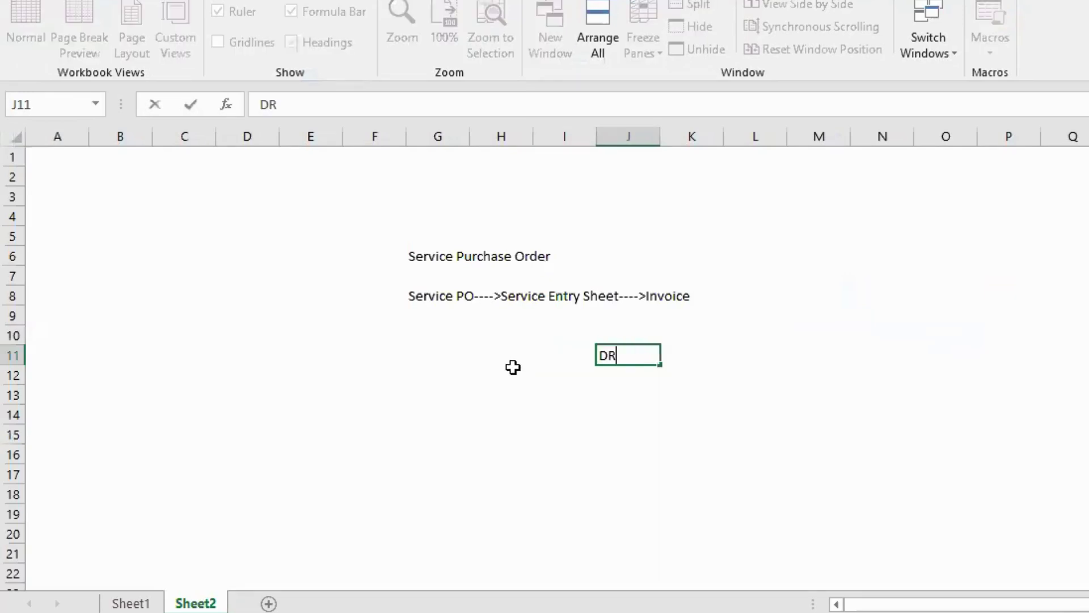
key("Return")
type("CR")
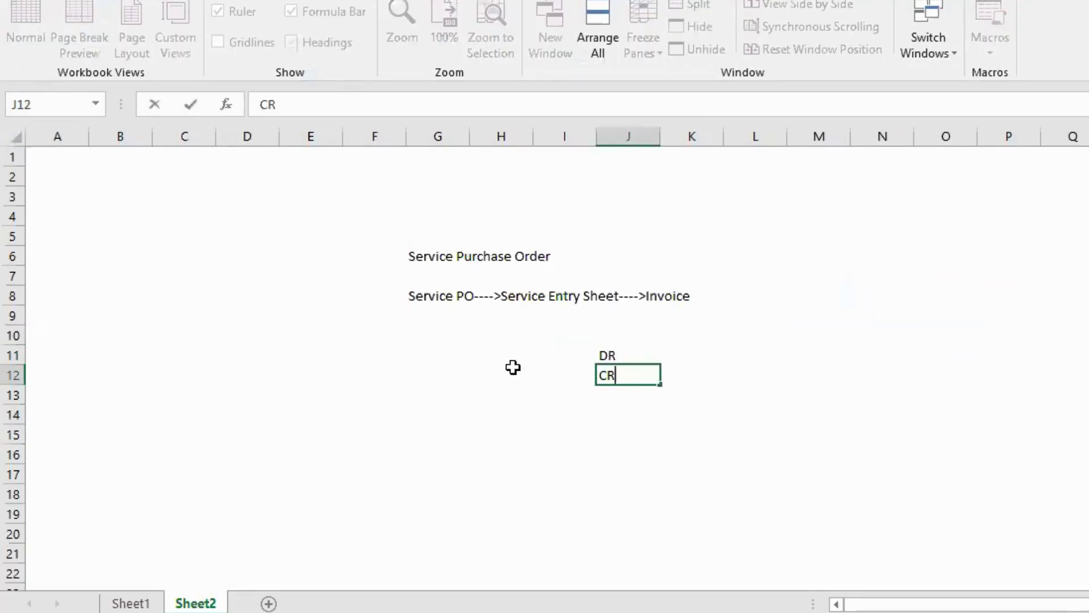
Step: Enter "Services" in cell I11 and "To Vendor" in cell I12, and fit column I to its contents
key("Up")
key("Left")
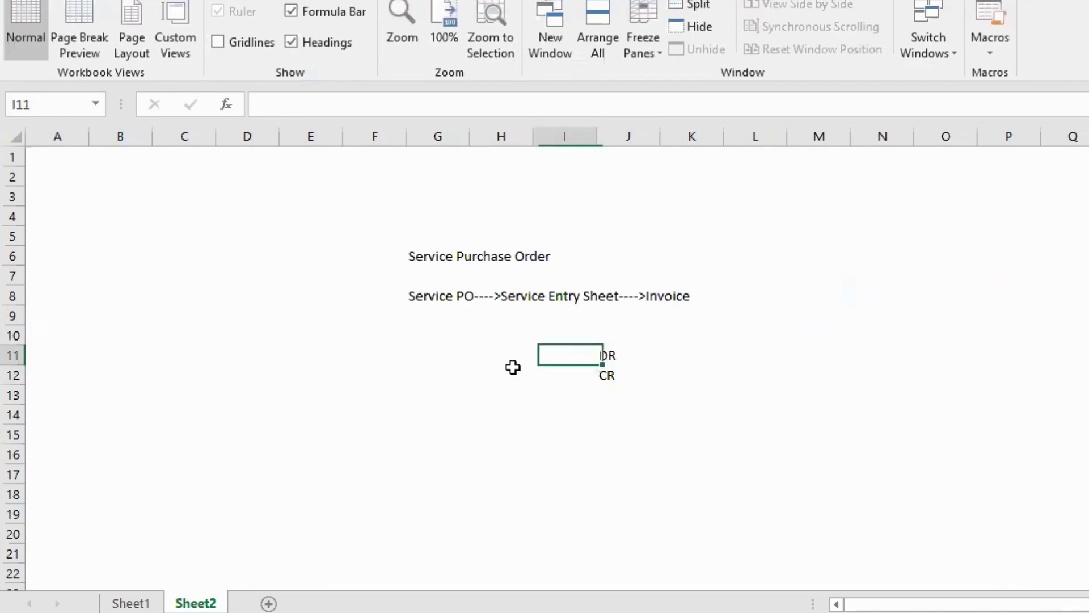
type("Services")
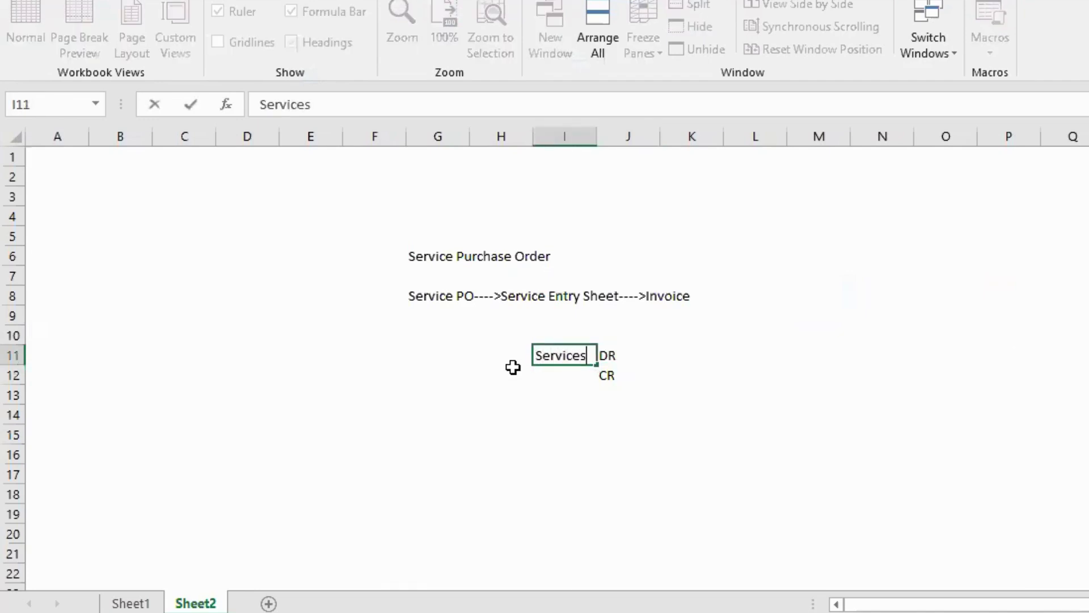
key("Right")
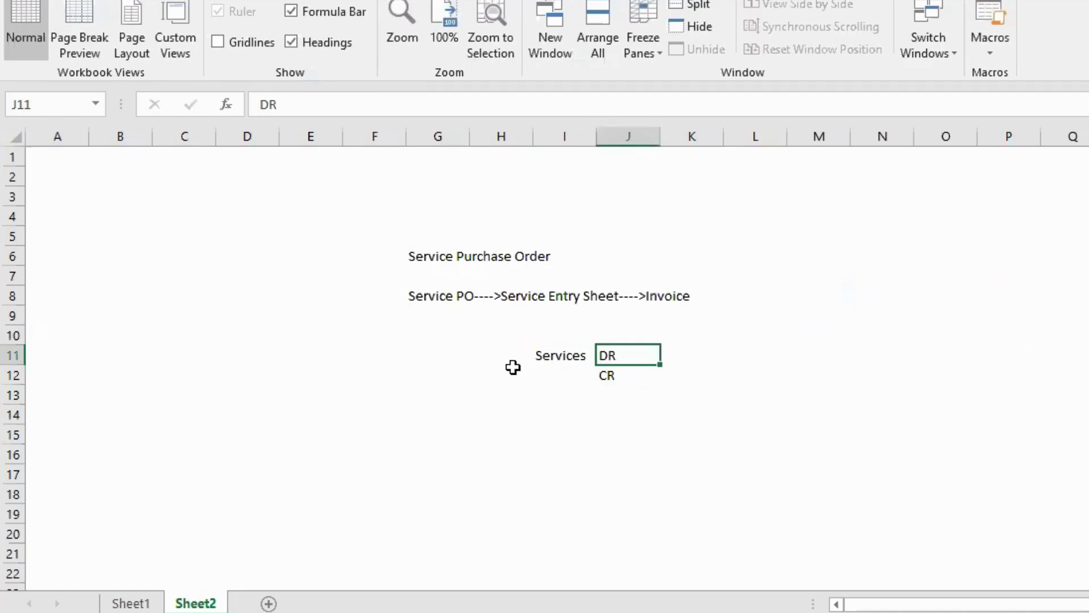
key("Down")
key("Left")
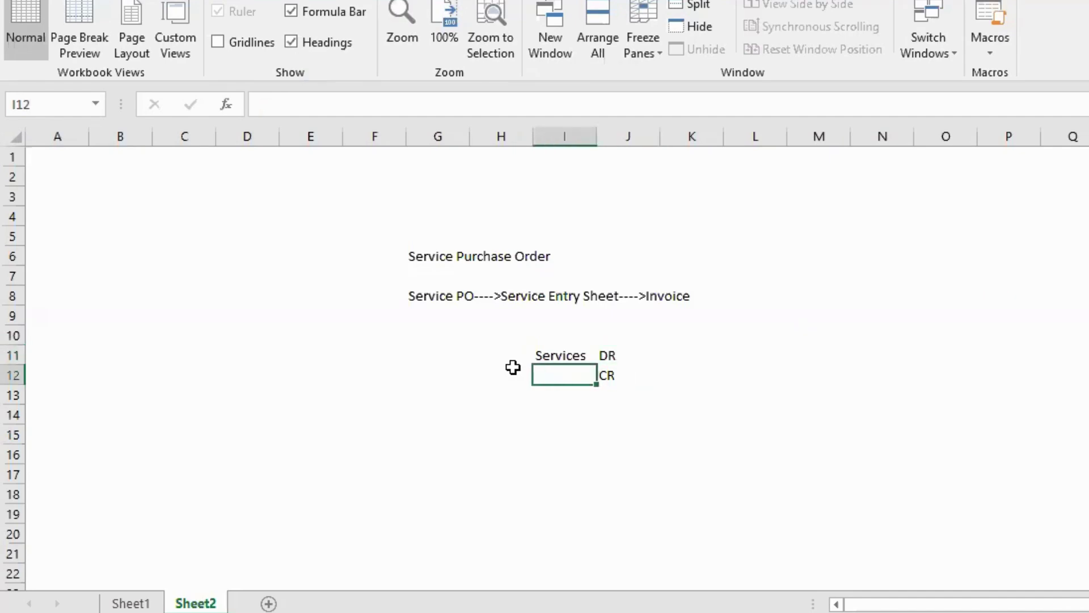
type("To Vendor")
key("Return")
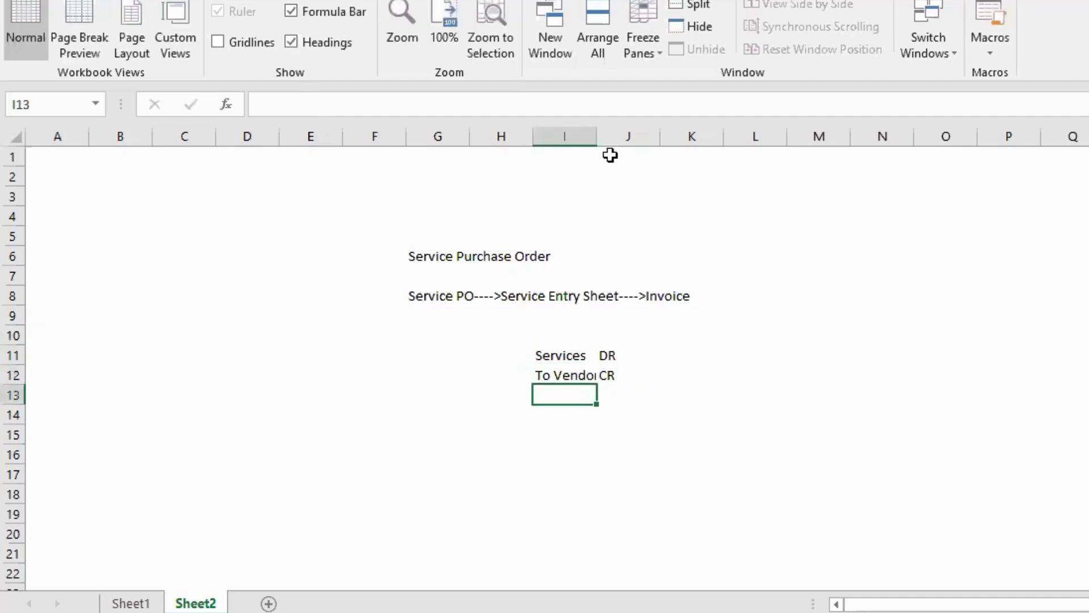
double_click(595, 141)
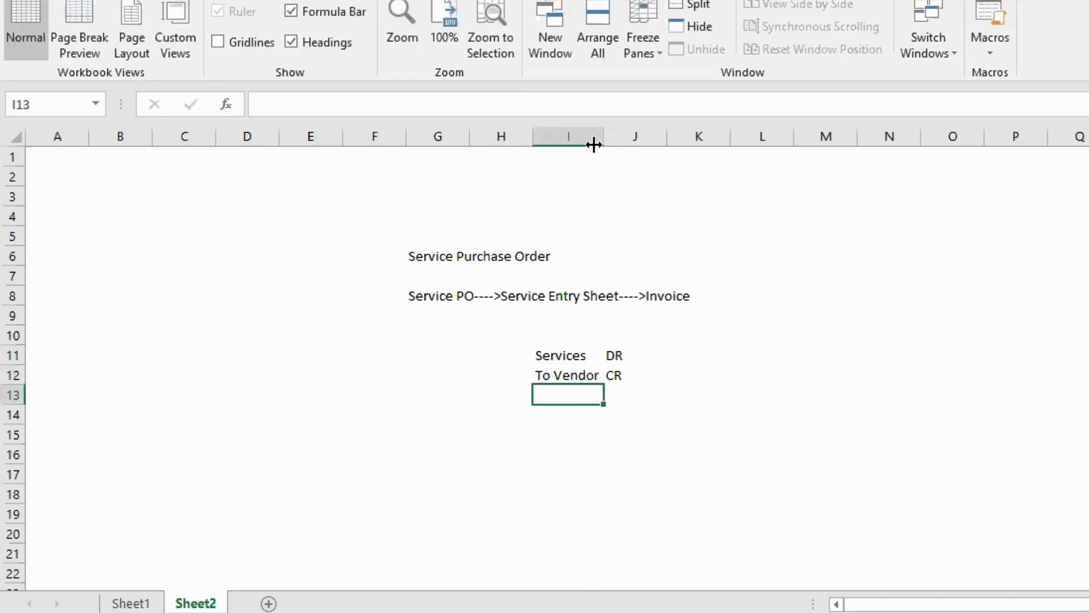
Step: Replace the account name in cell I12 with "SR/IR AC"
left_click(570, 376)
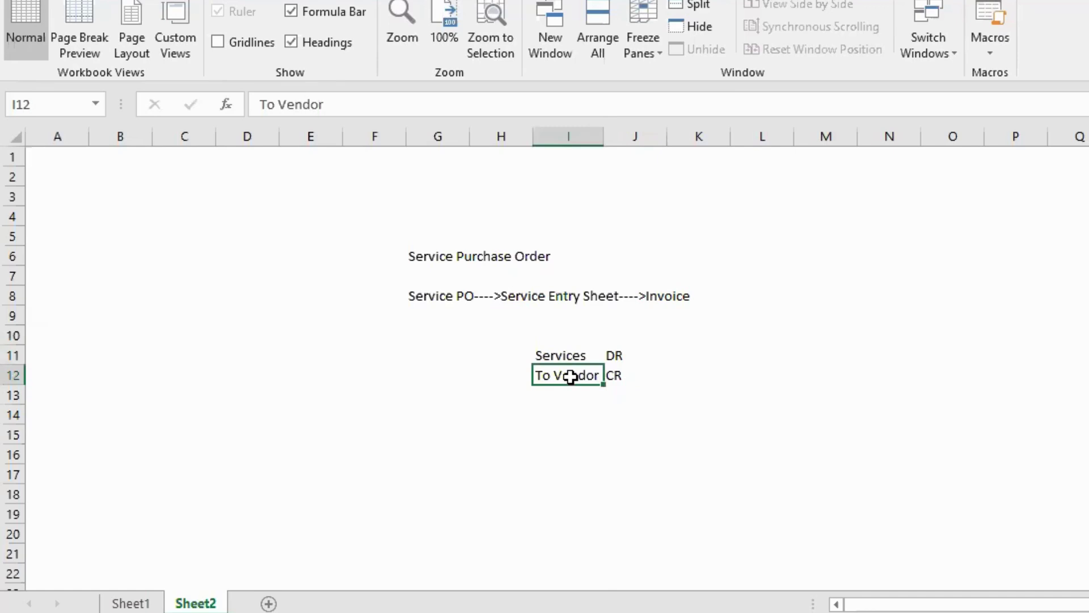
type("SR/IR AC")
key("Return")
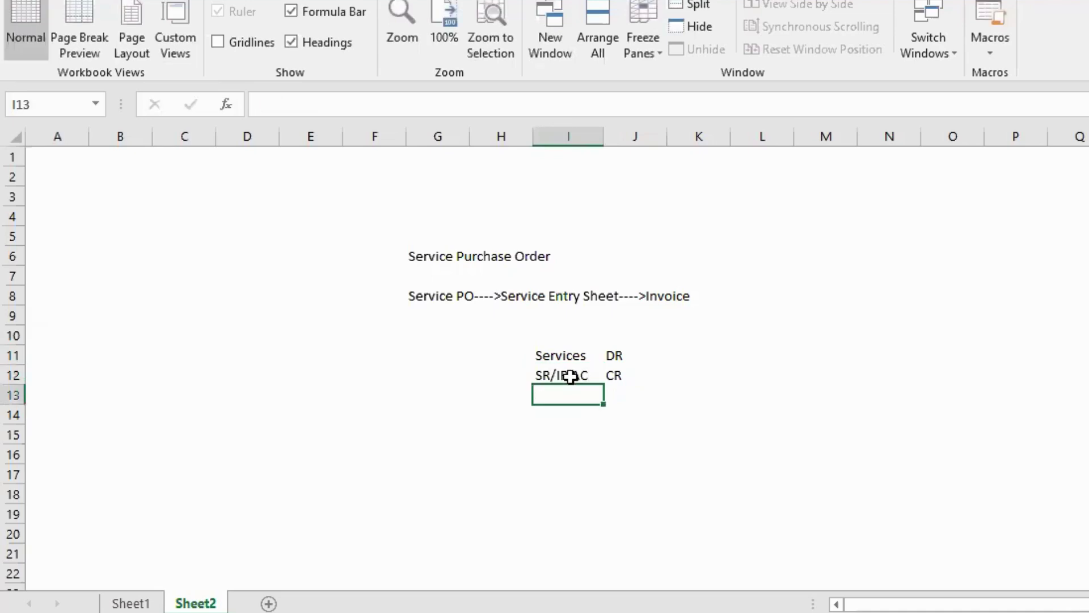
left_click(551, 373)
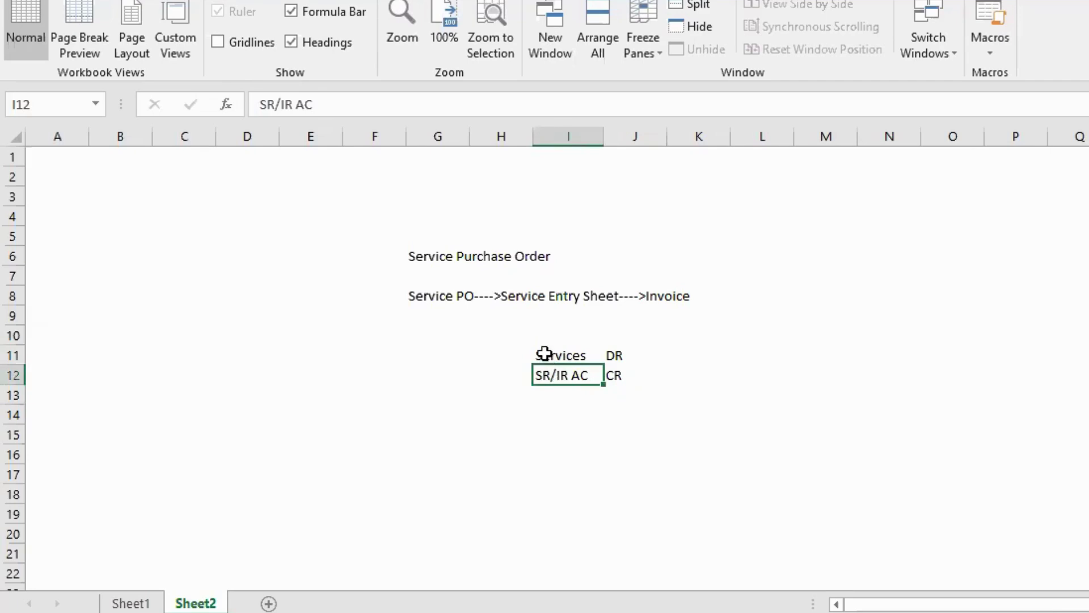
Step: Switch back to SAP, open the accounting document and check the Services AC and SR/IR AC line items and amounts
key("alt+Tab")
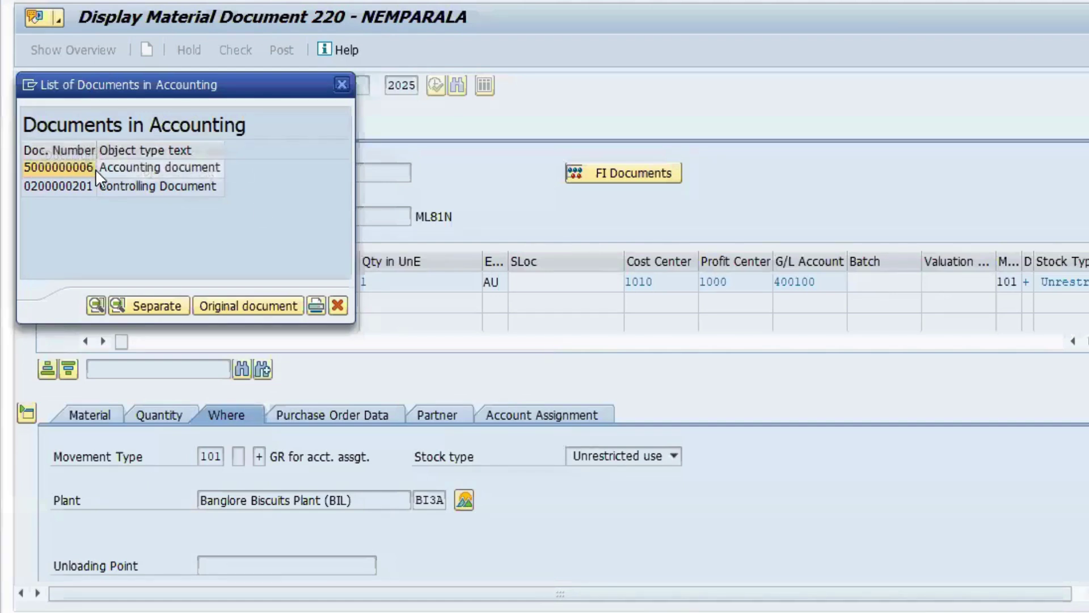
double_click(83, 168)
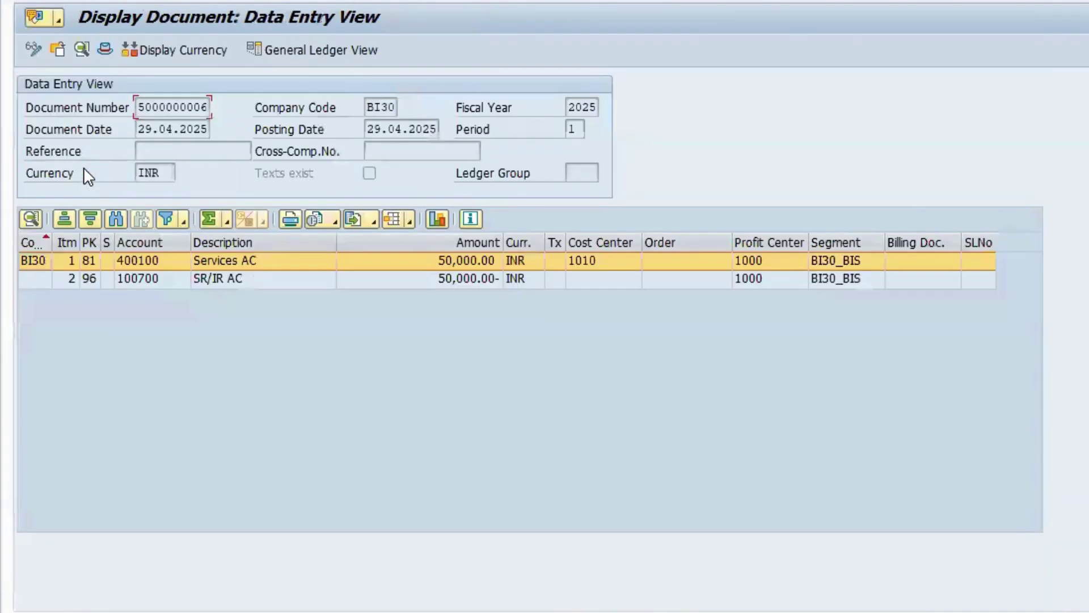
left_click(223, 266)
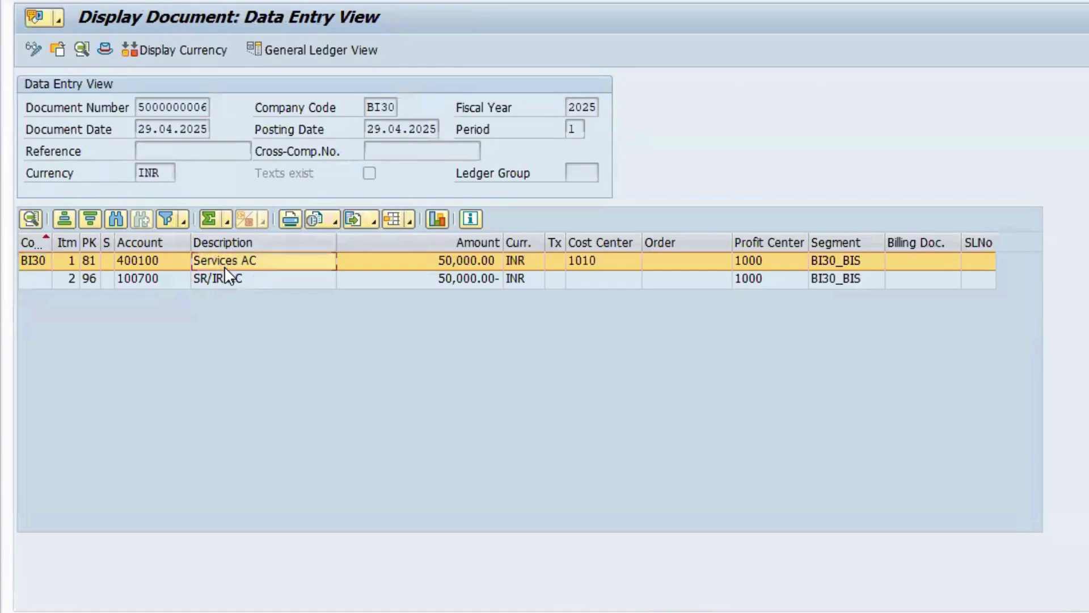
left_click(441, 262)
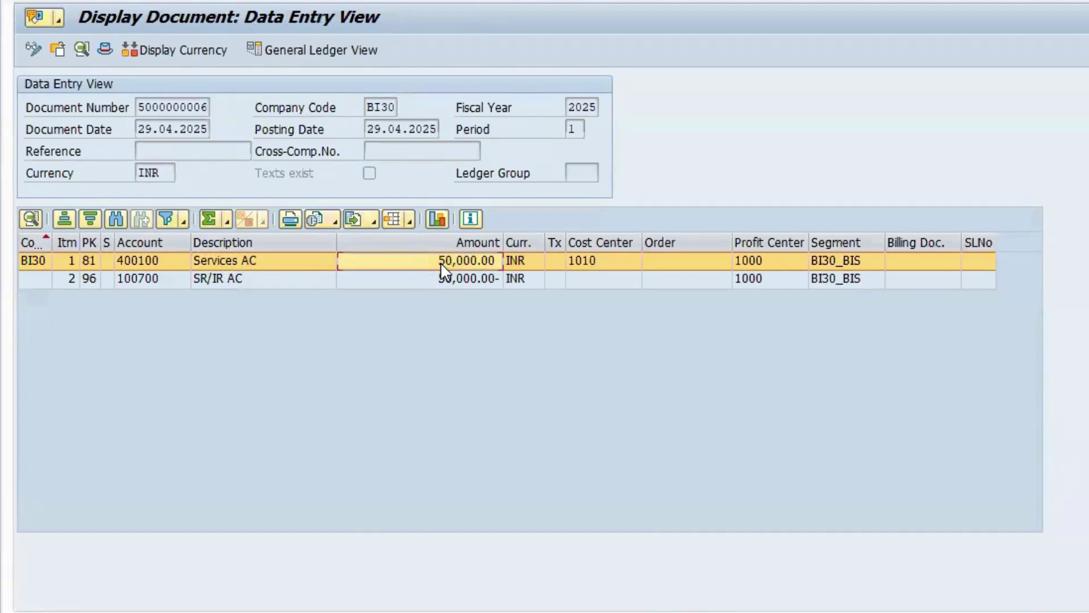
left_click(249, 280)
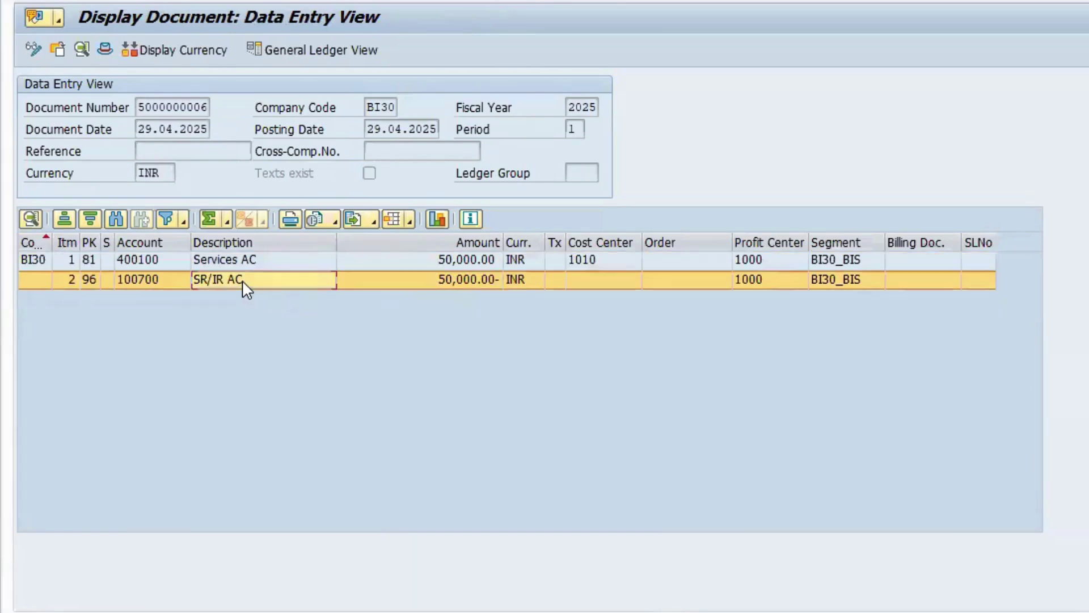
left_click(474, 284)
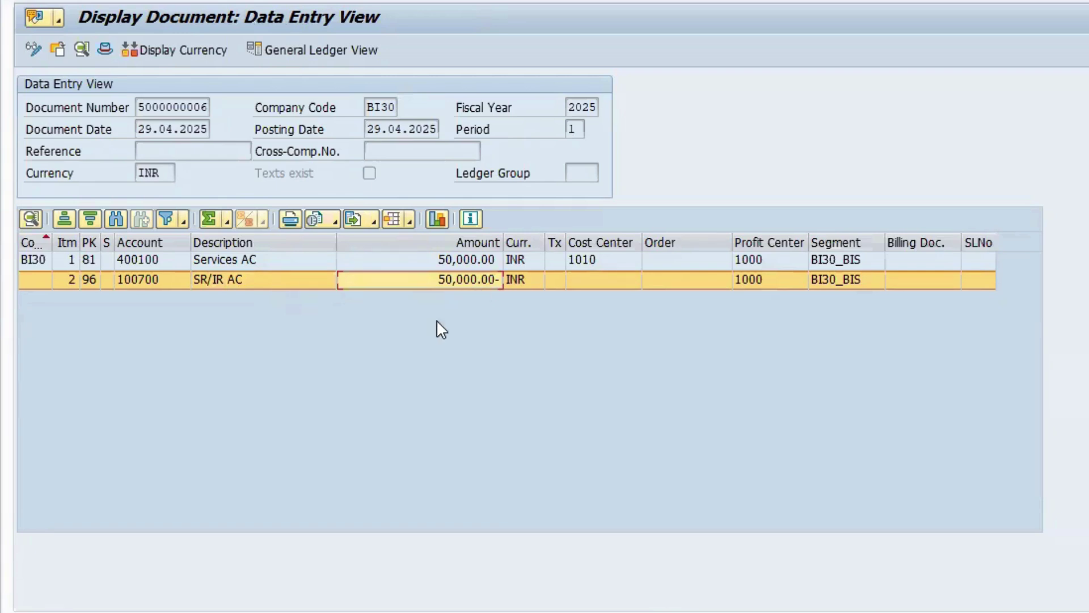
Step: Switch to the Excel workbook, copy "SR/IR AC" from I12 into I15 and enter DR in J15
key("alt+Tab")
key("Down")
key("Down")
key("Down")
key("Down")
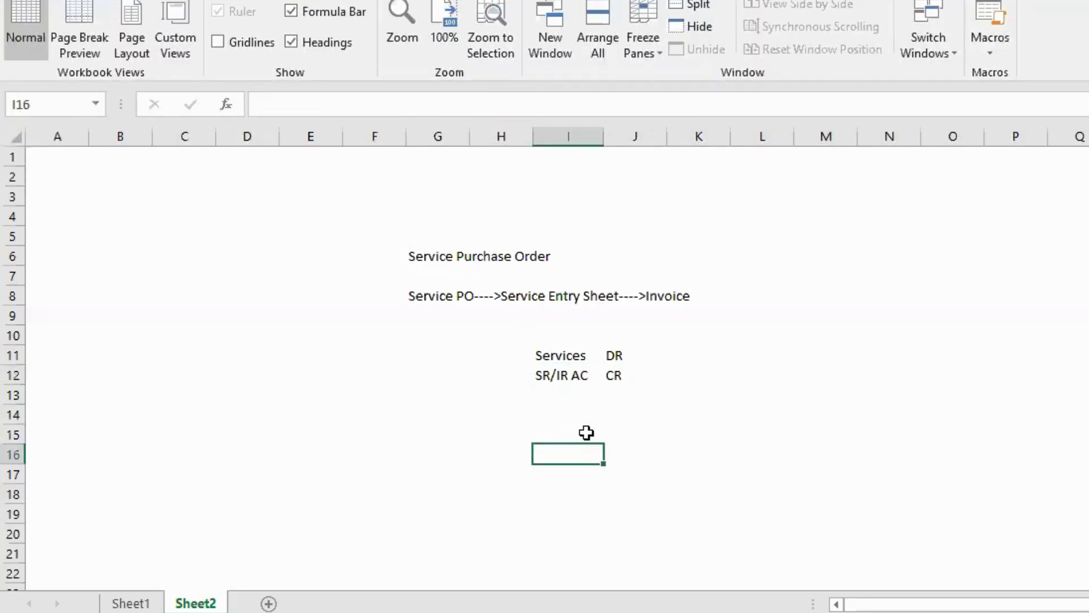
left_click(579, 432)
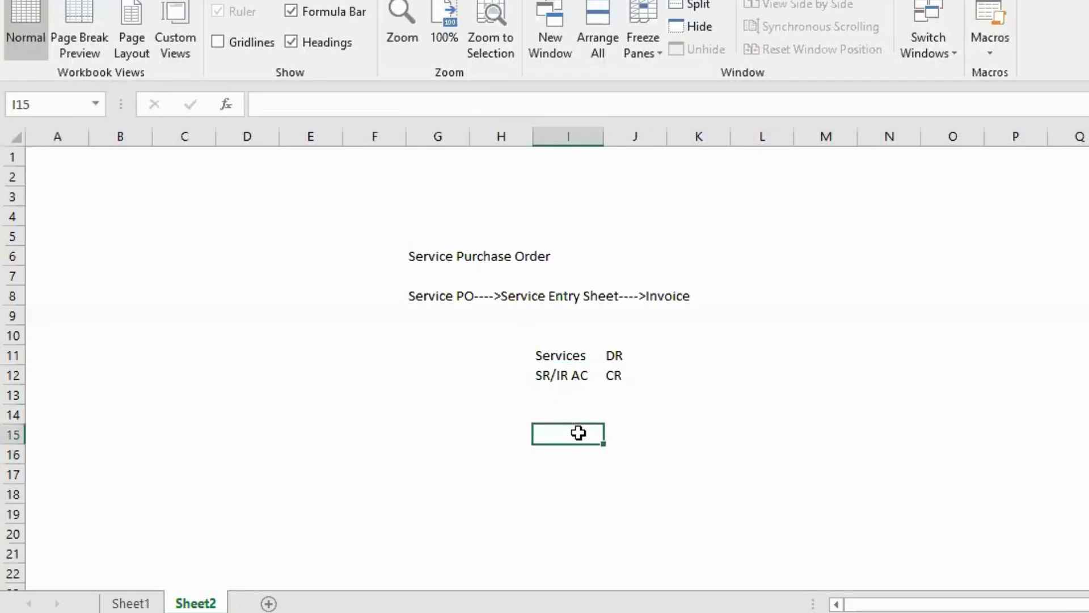
left_click(547, 372)
key("ctrl+c")
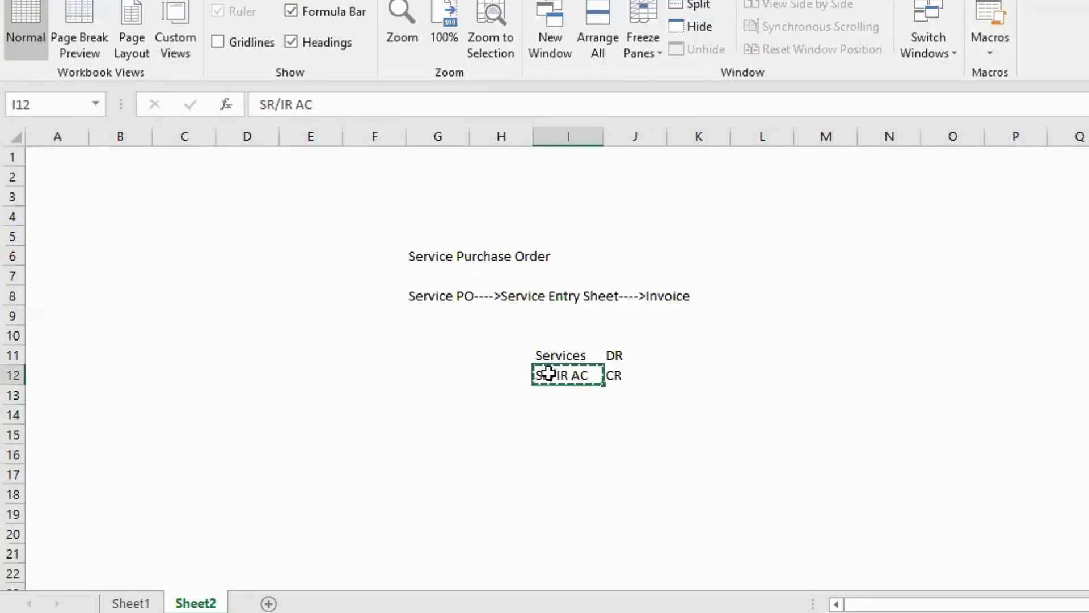
left_click(564, 436)
key("ctrl+v")
left_click(640, 426)
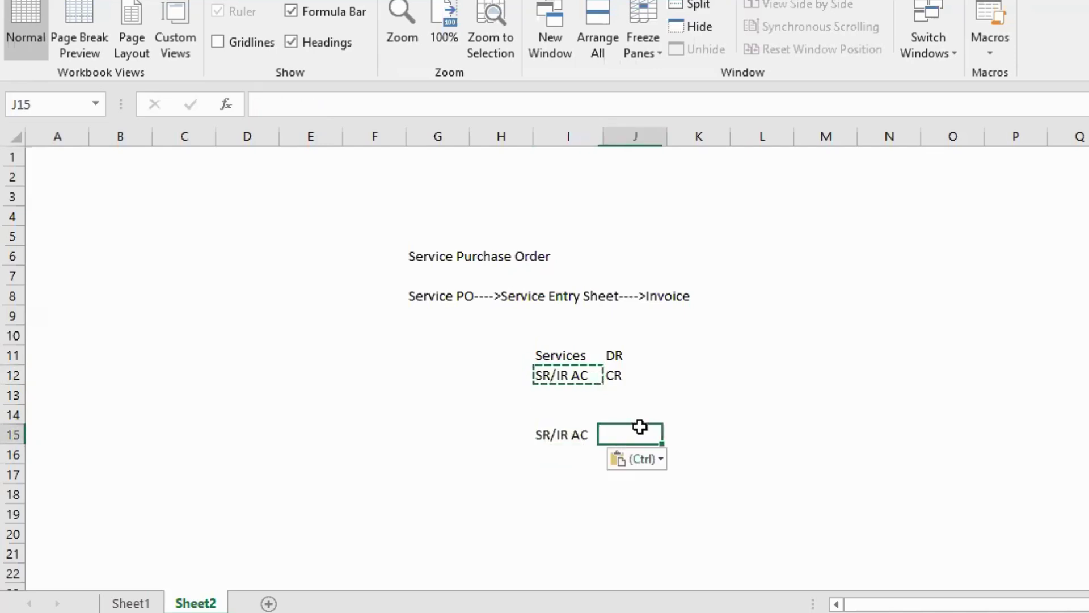
type("DR")
key("Return")
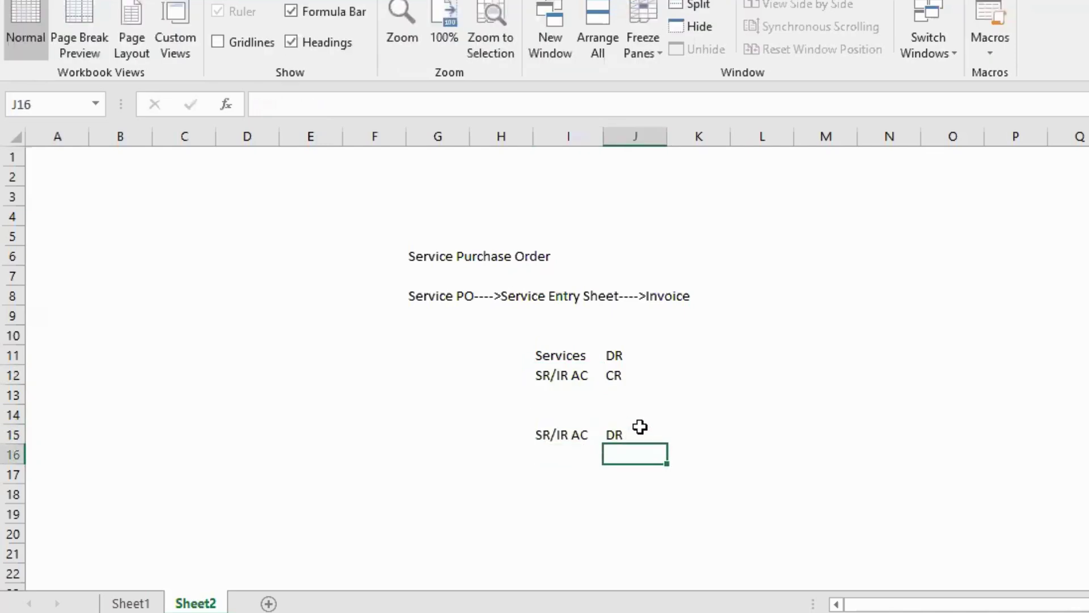
Step: Enter "To Vendor AC" in I16 and CR in J16, and fit column I to its contents
key("Left")
type("To")
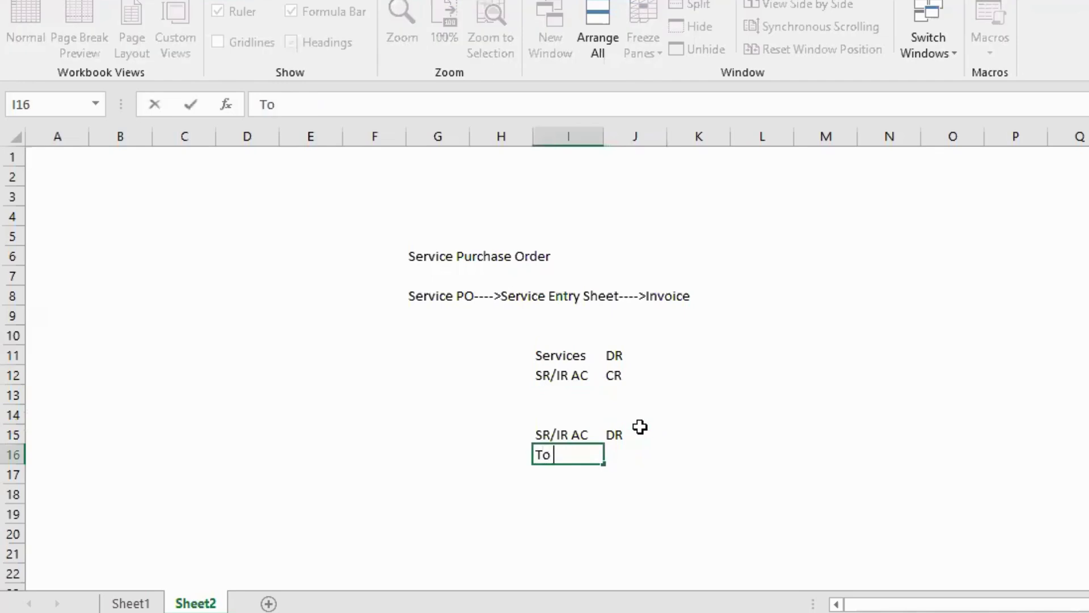
type(" Vendor AC")
key("Tab")
type("CR")
key("Return")
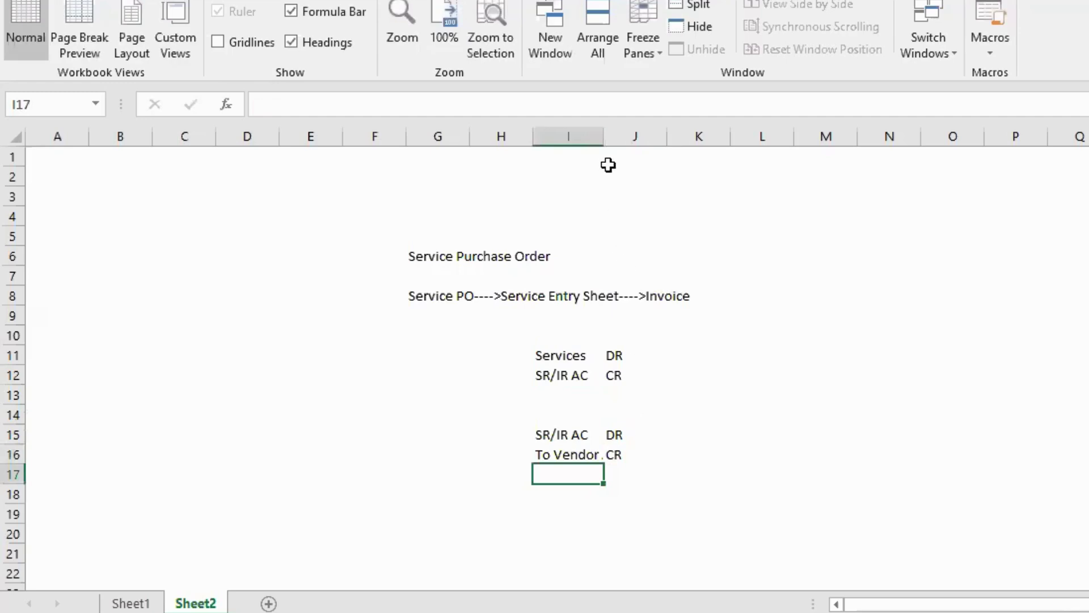
double_click(604, 136)
left_click(663, 392)
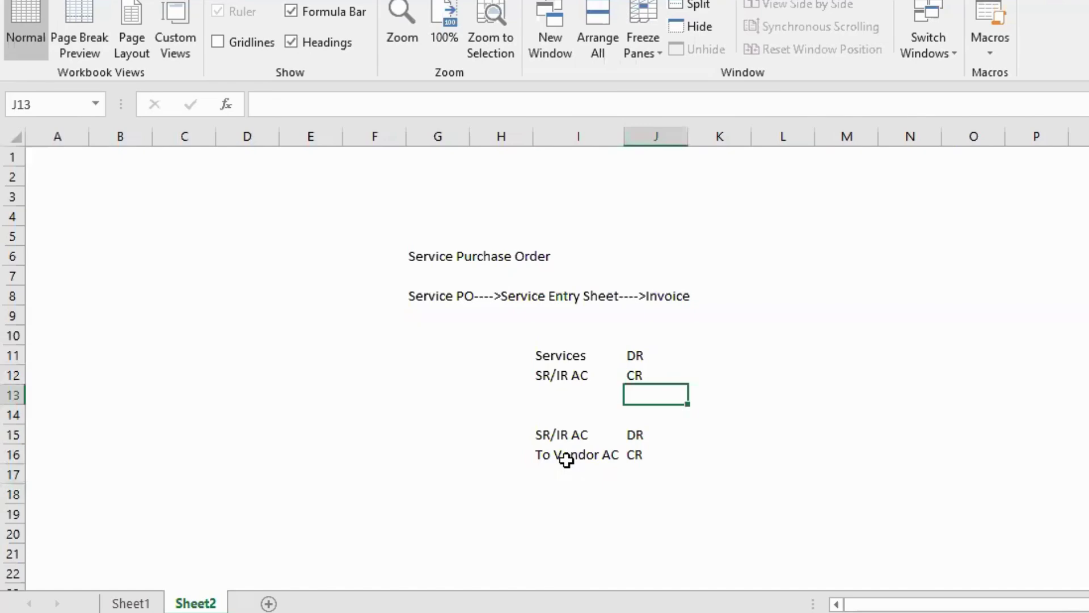
Step: Switch back to SAP, leave the accounting document and open incoming invoice entry for company code BI30
key("alt+Tab")
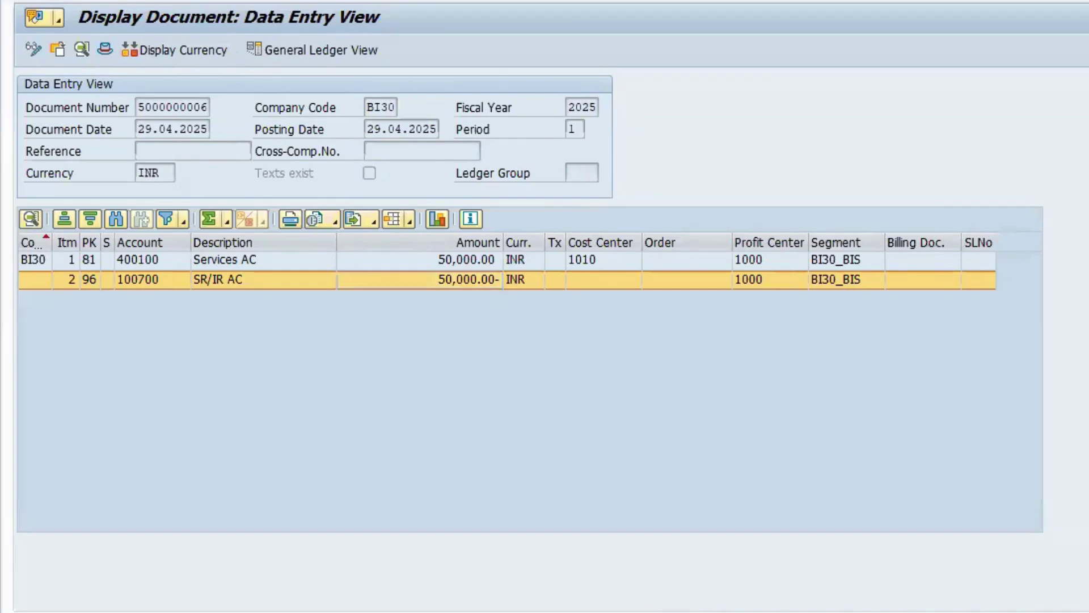
key("F3")
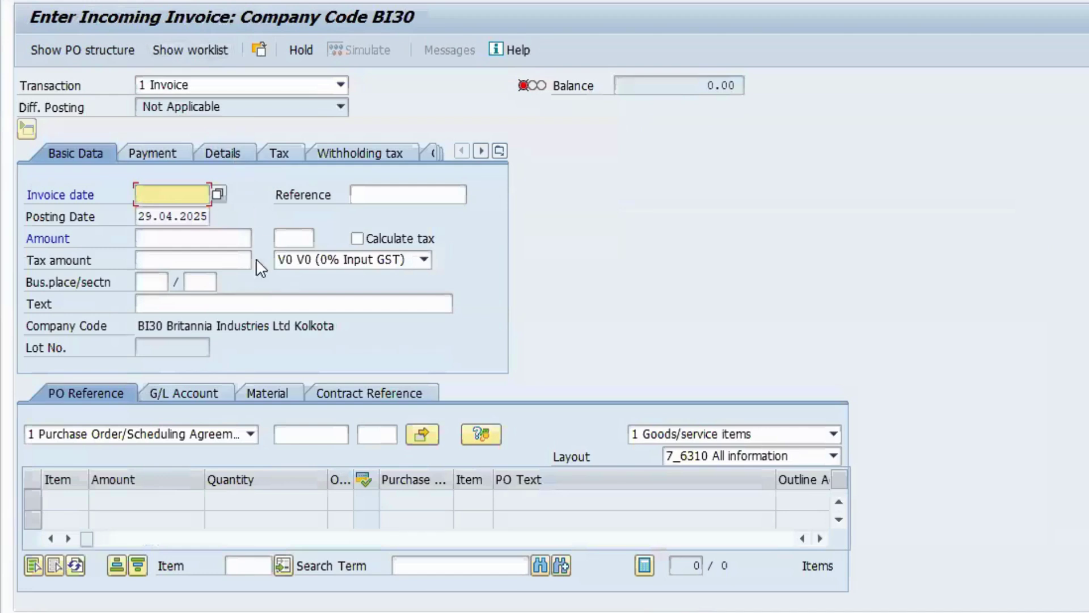
Step: Set the invoice date to 29.04.2025 and the reference to "Service Invoice1" in the incoming invoice
key("Down")
key("Return")
key("Tab")
key("Down")
key("Down")
key("Return")
key("Tab")
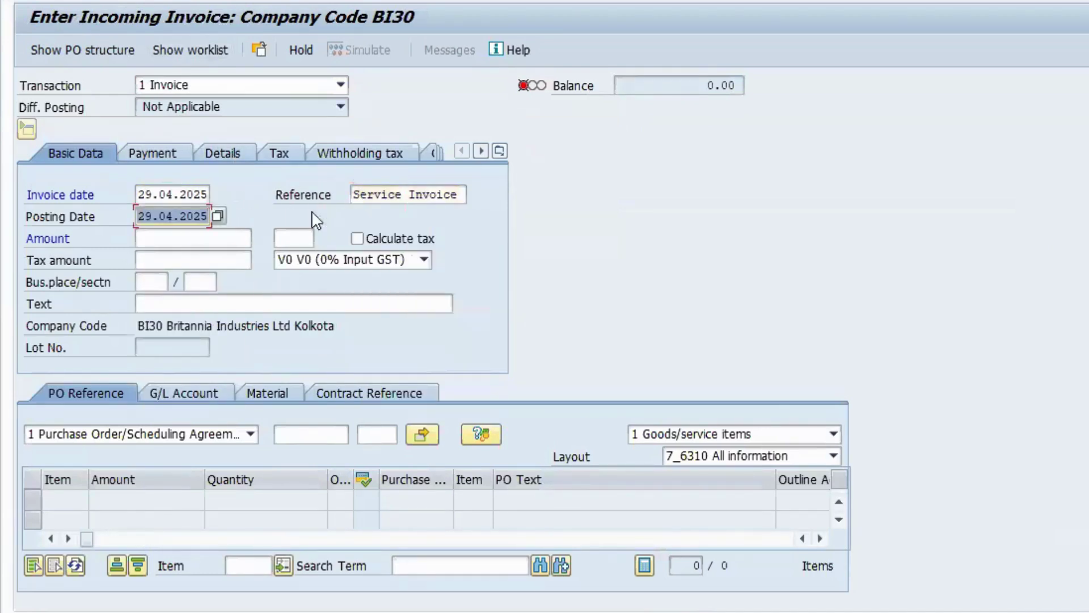
left_click(464, 203)
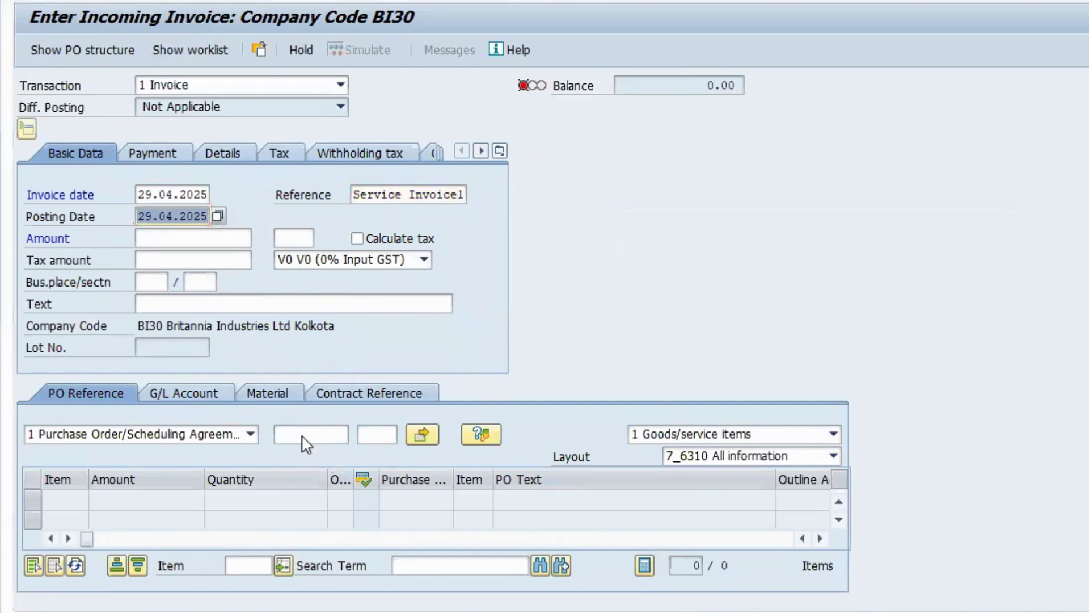
Step: Copy the purchase order number from the Painting Services order and load that order as the invoice's purchase order reference
key("alt+Tab")
key("Tab")
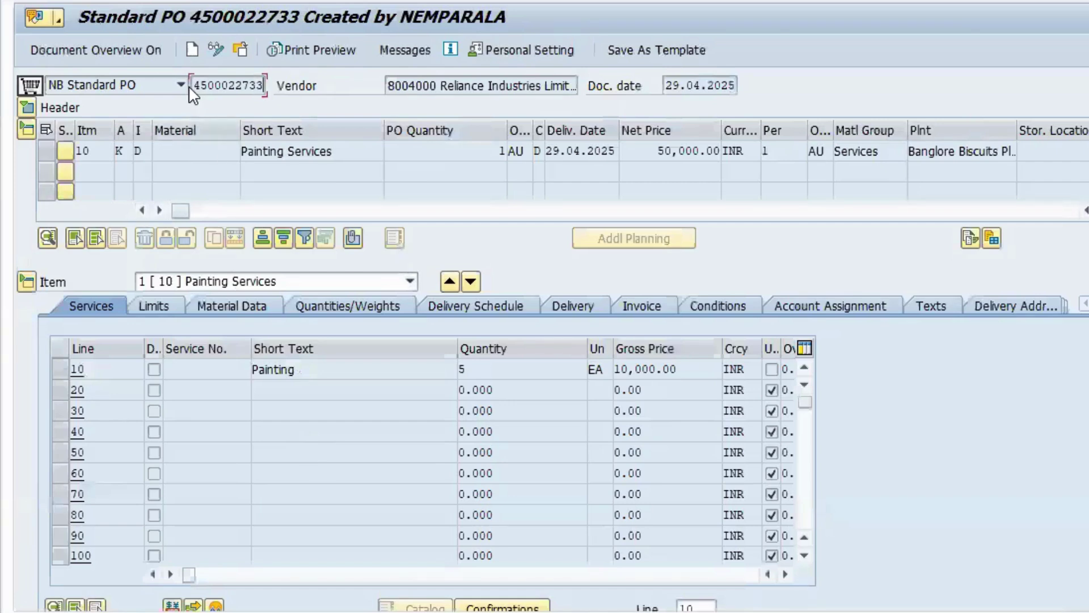
left_click_drag(196, 85, 263, 86)
left_click(266, 88)
key("alt+Tab")
left_click(295, 441)
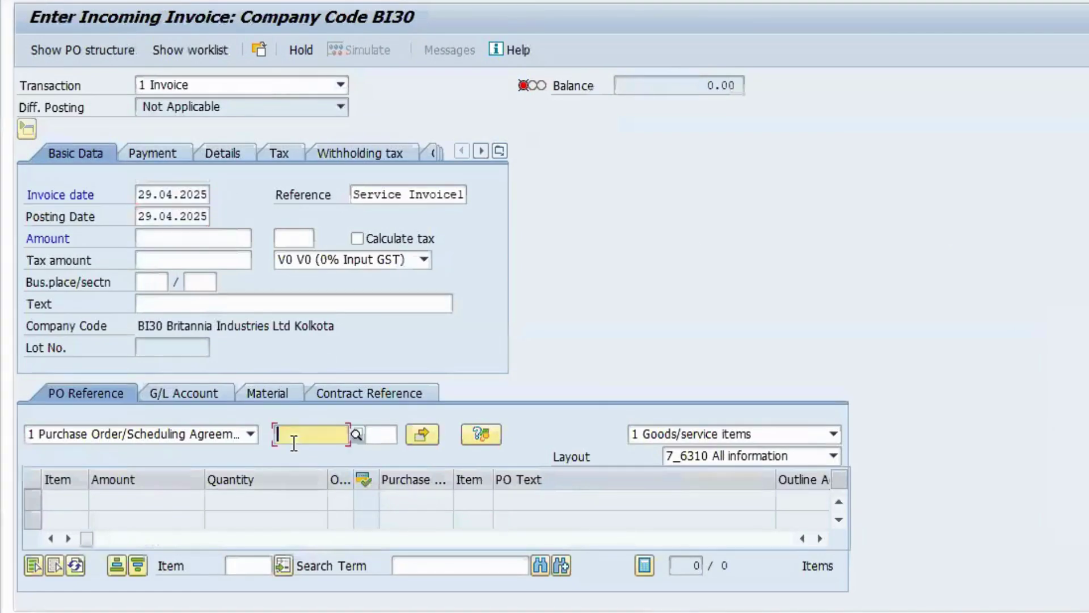
key("ctrl+v")
key("Return")
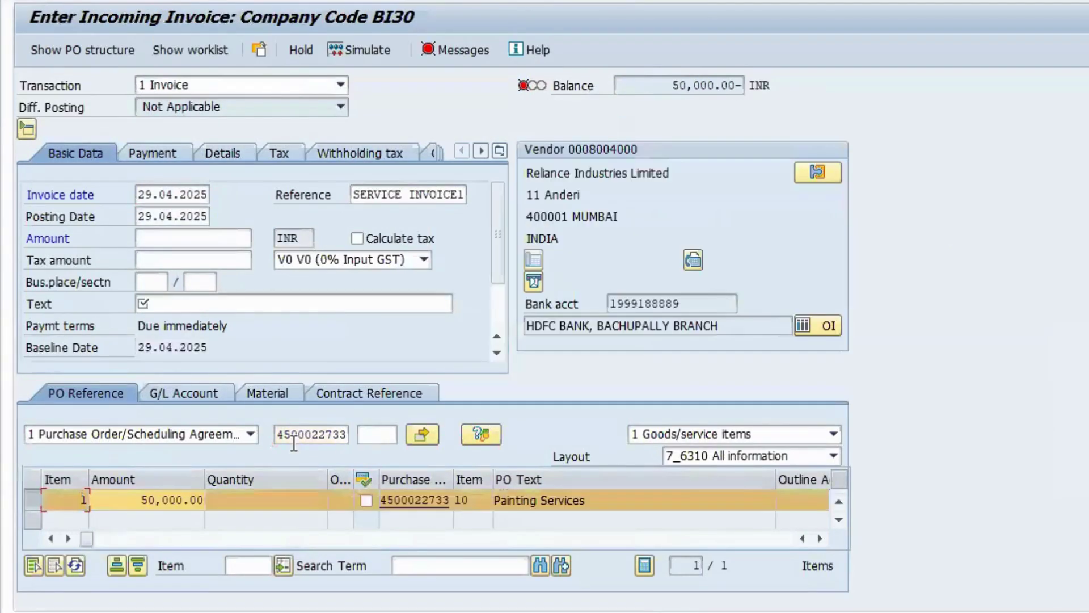
Step: Enter "Service Invoice" as the invoice text and copy the balance of 50,000.00 into the invoice amount
left_click(173, 303)
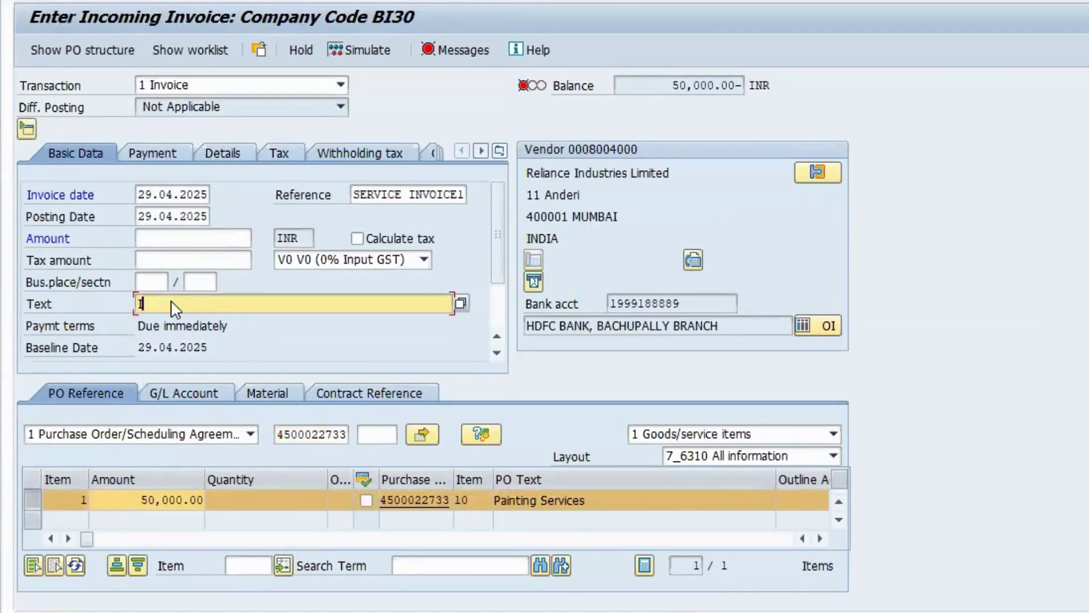
type("Service ")
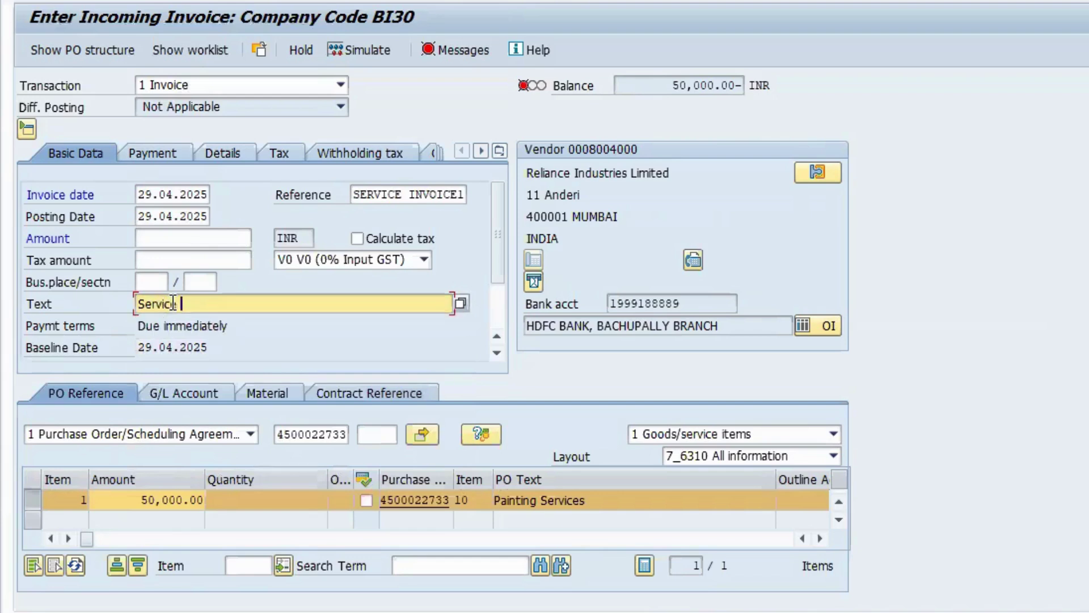
type("Invoice")
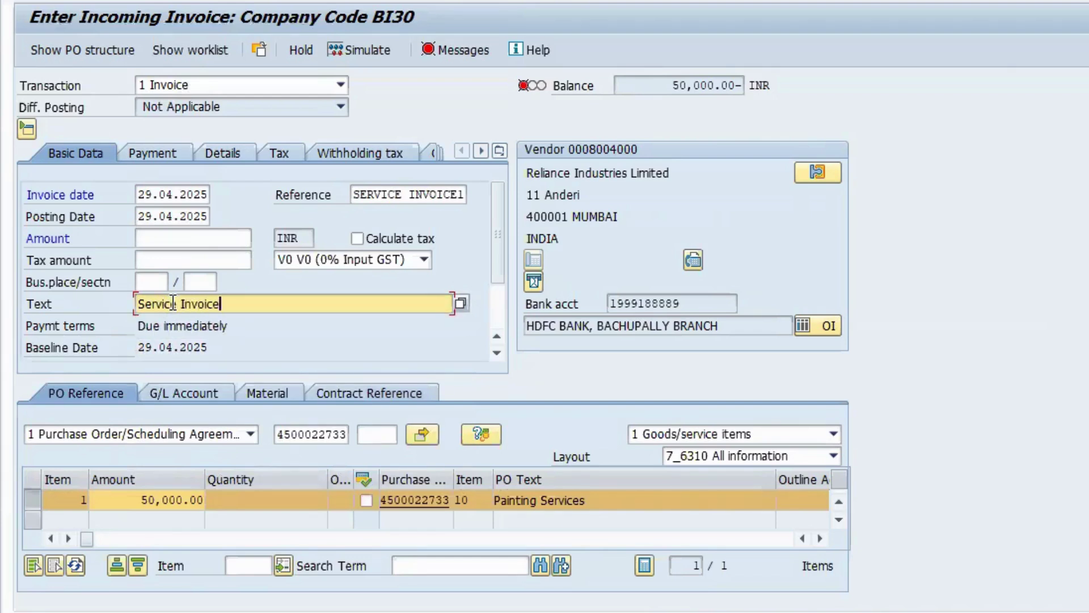
left_click_drag(673, 85, 740, 86)
key("ctrl+c")
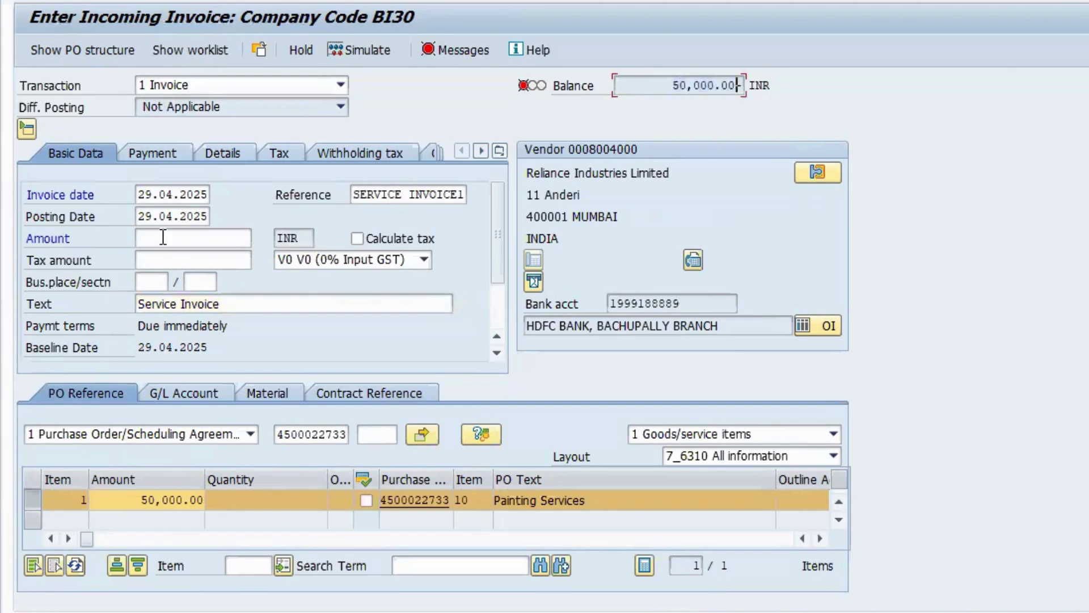
left_click(162, 237)
key("ctrl+v")
key("Return")
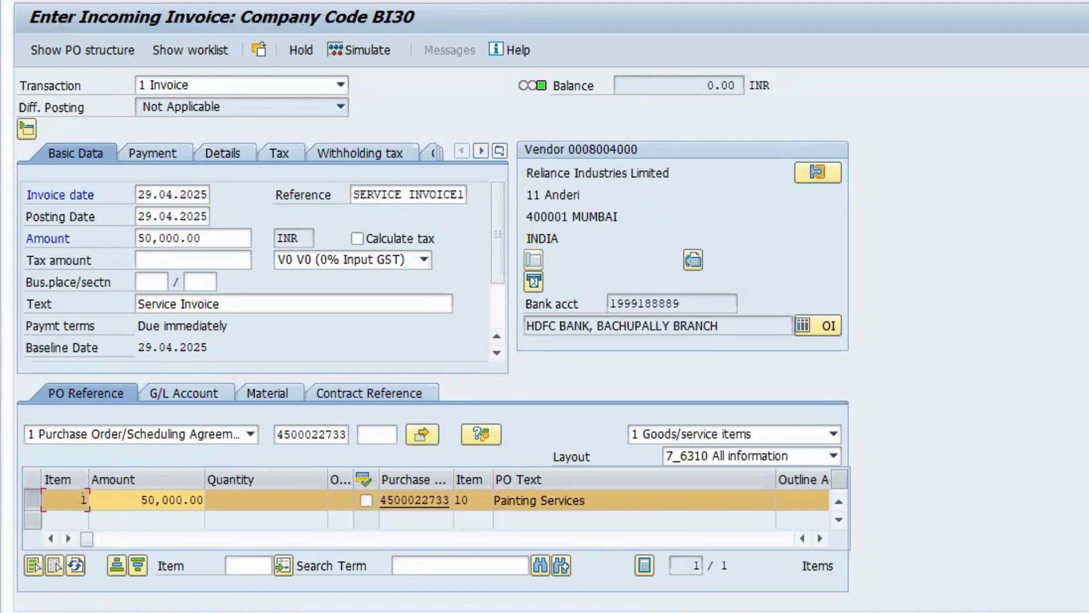
Step: Clear the withholding tax code in the first TDS row, simulate the invoice and post it
left_click(350, 149)
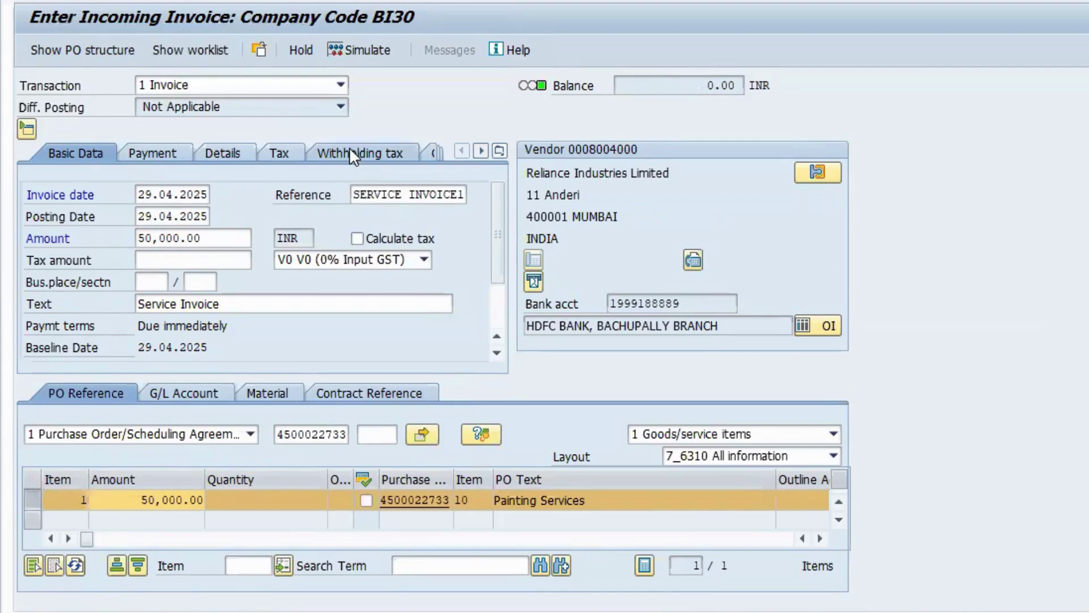
left_click(161, 217)
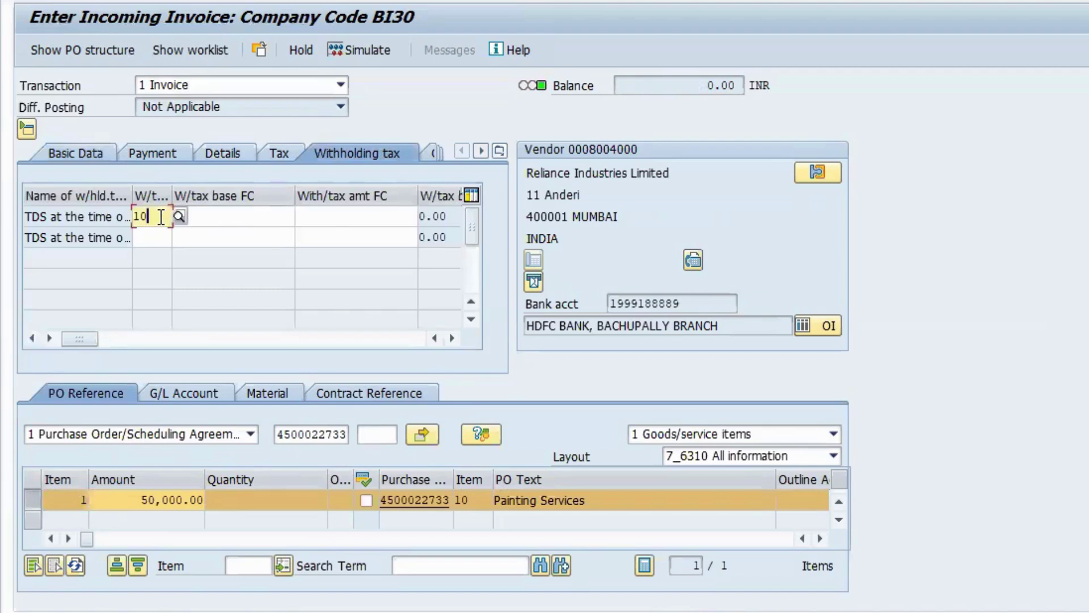
key("BackSpace")
key("BackSpace")
key("Return")
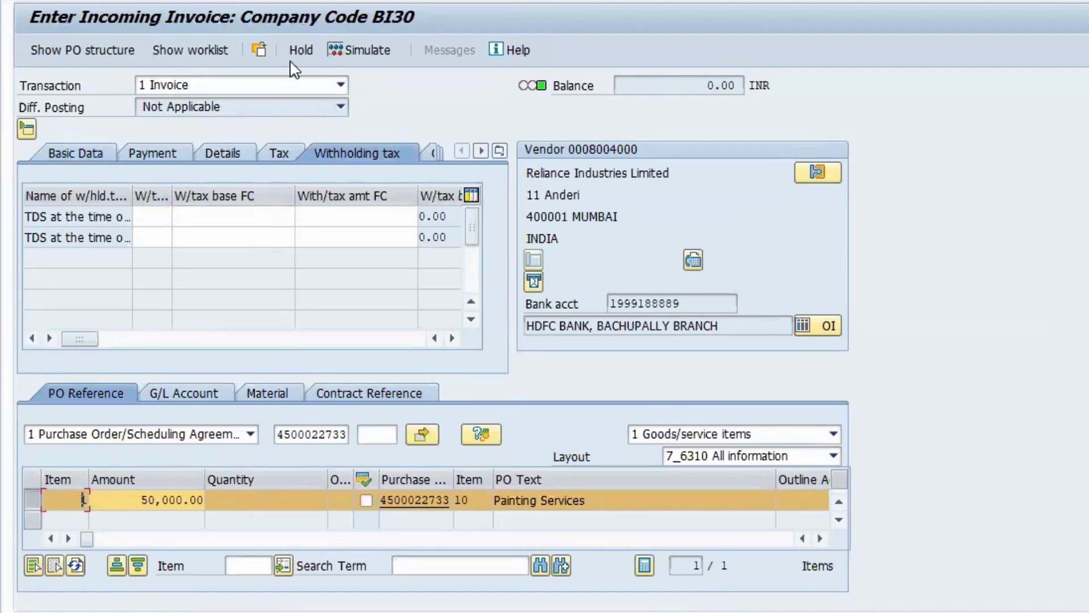
left_click(366, 51)
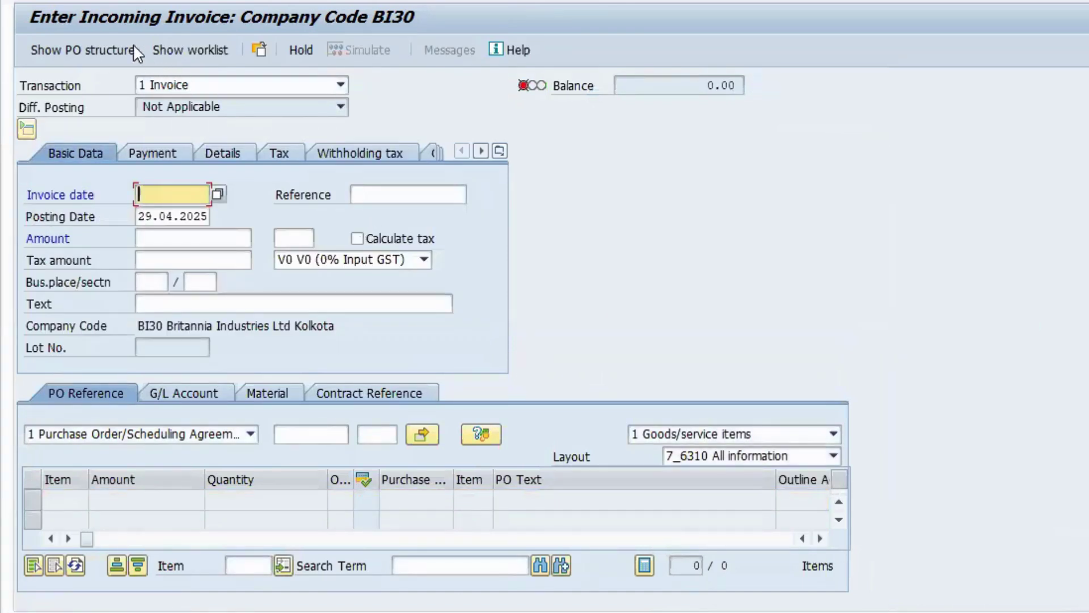
Step: Display the posted invoice document and open its follow-on accounting document
key("F10")
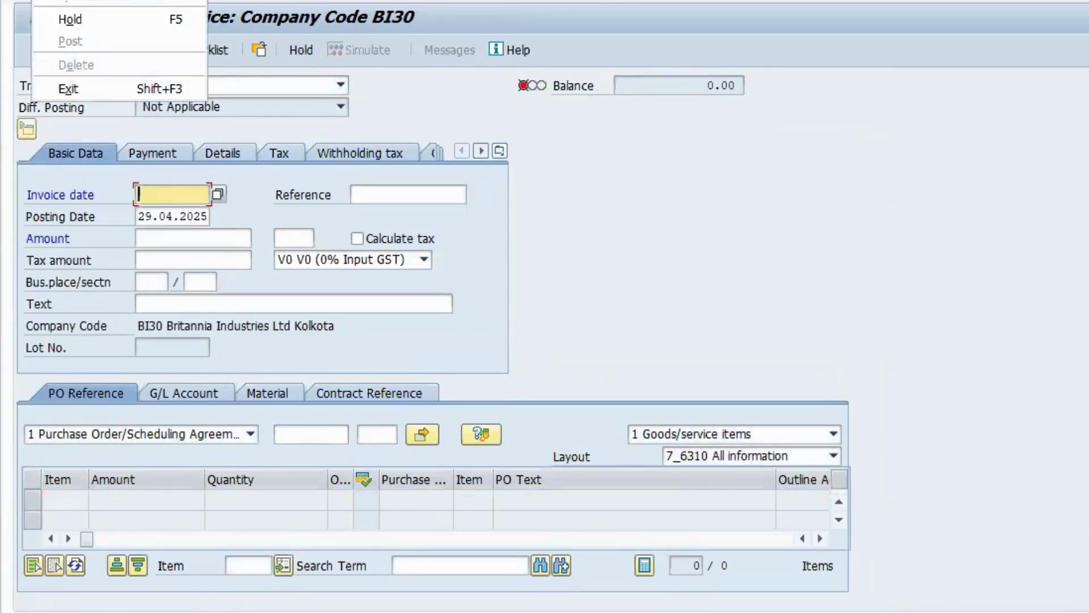
key("Up")
key("Return")
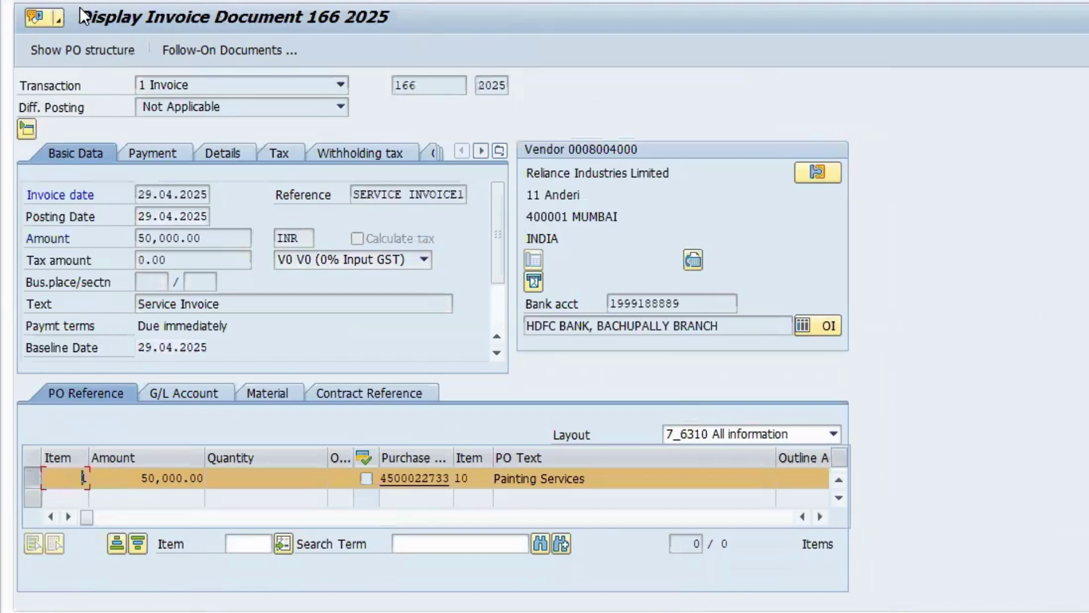
left_click(209, 56)
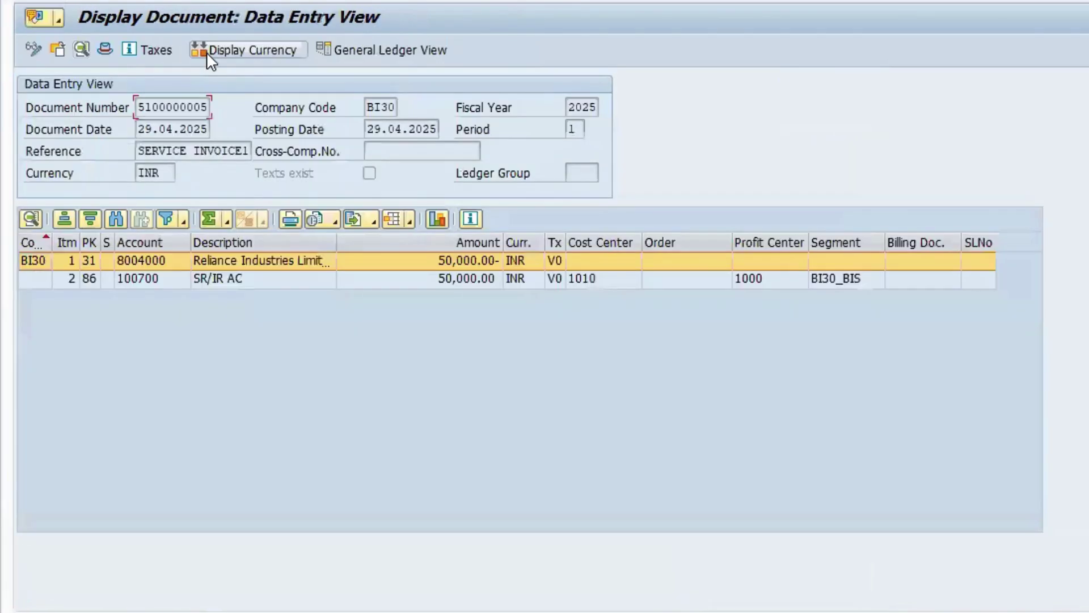
Step: Check the SR/IR AC and Reliance Industries vendor line items and their amounts in the accounting document
left_click(205, 281)
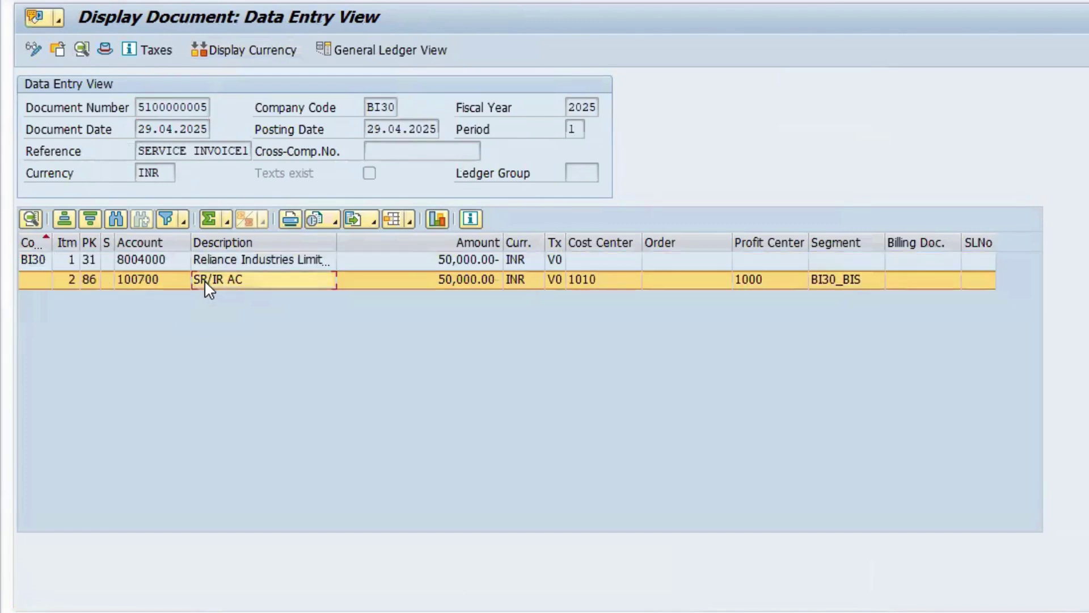
left_click(454, 280)
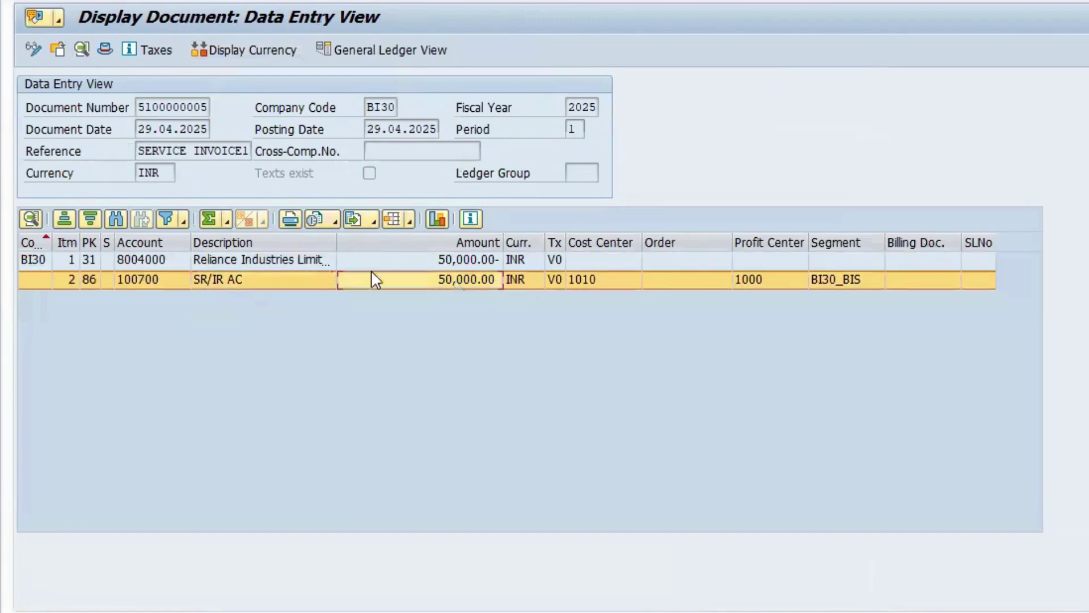
left_click(267, 260)
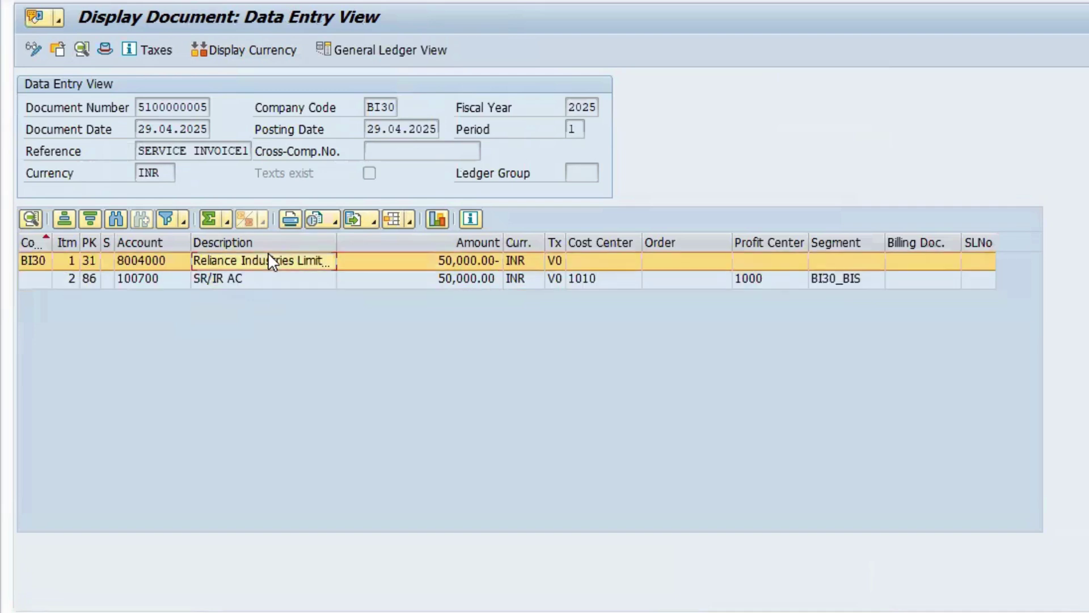
left_click(461, 266)
Step: Switch to the Excel workbook and review the SR/IR AC entries in I15:J15 and I12:J12
key("alt+Tab")
key("alt+Tab")
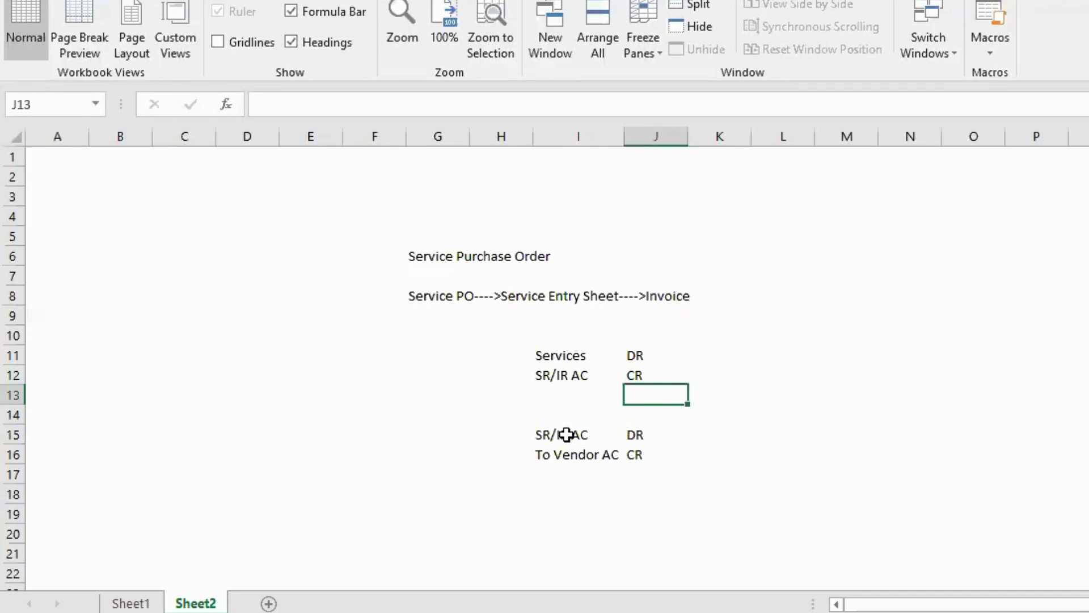
left_click_drag(564, 433, 645, 437)
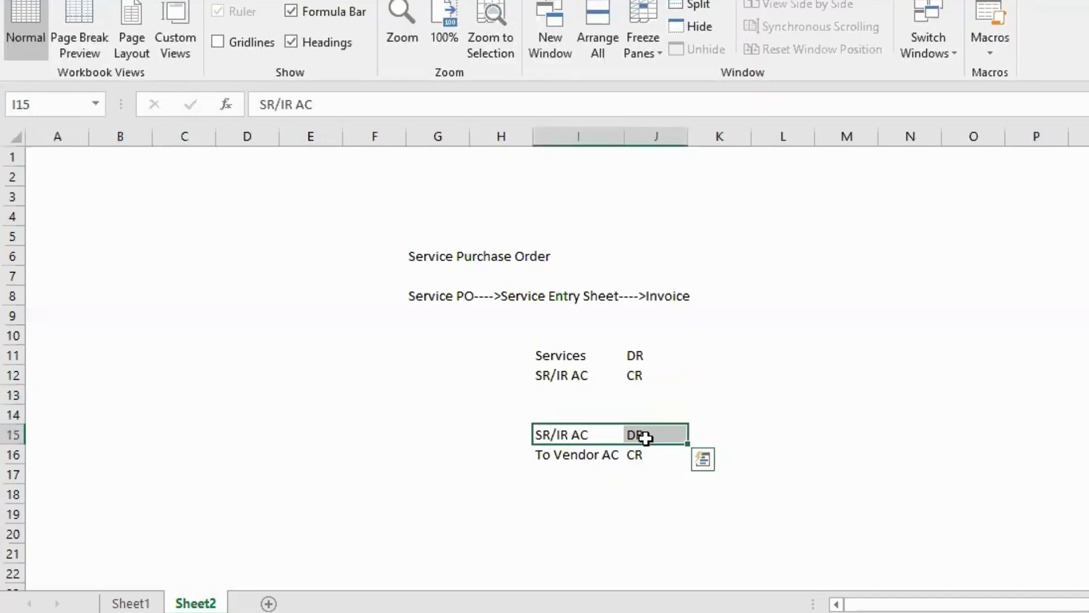
left_click(577, 372)
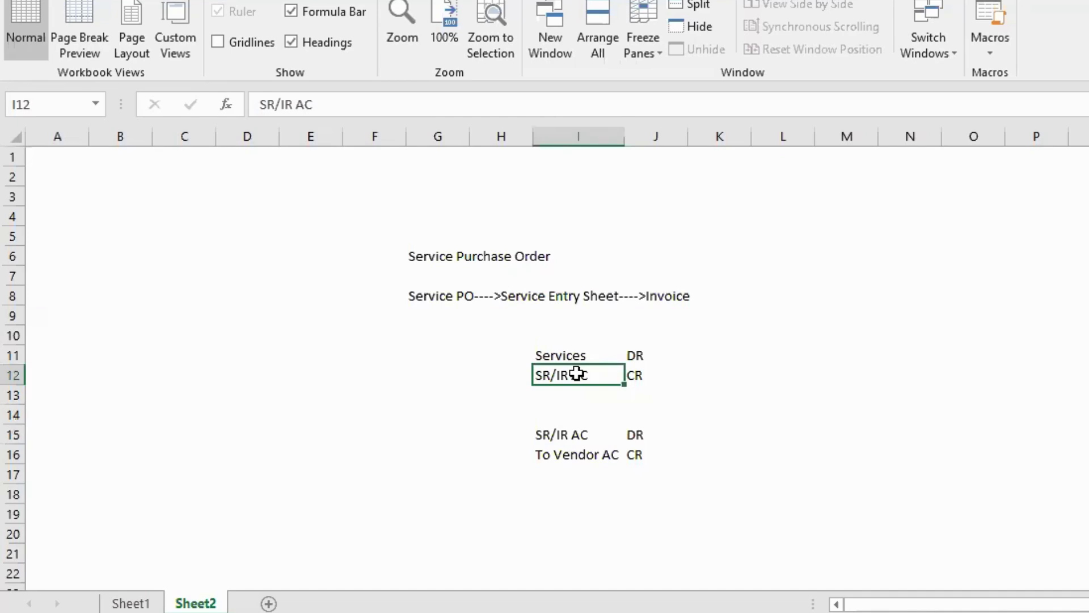
left_click_drag(577, 373, 634, 373)
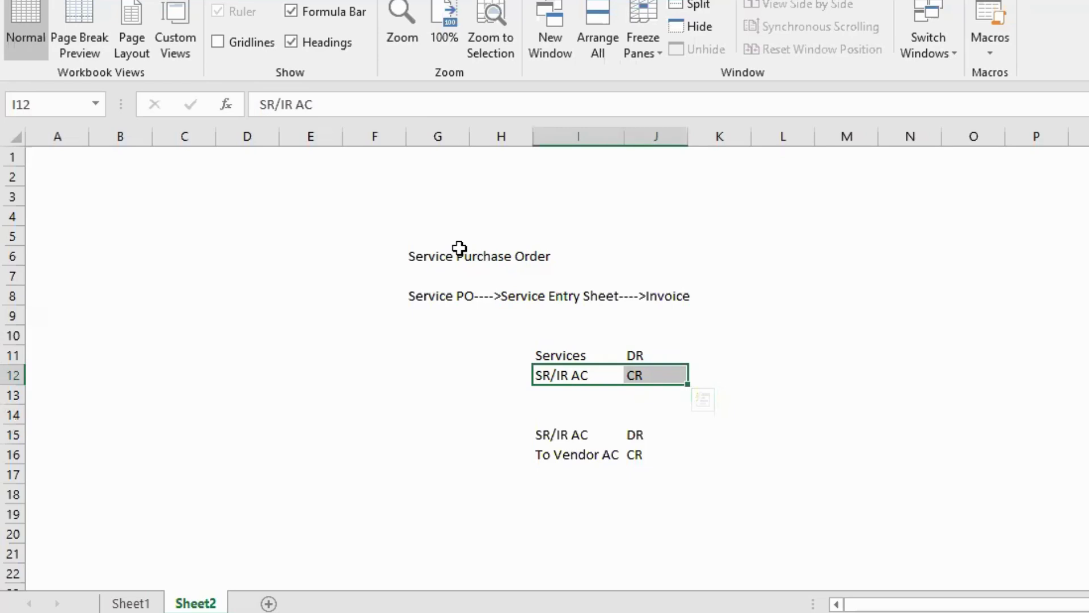
Step: Review both sets of accounting entries in I11:J16 against the SAP accounting document, and return to SAP
left_click(568, 488)
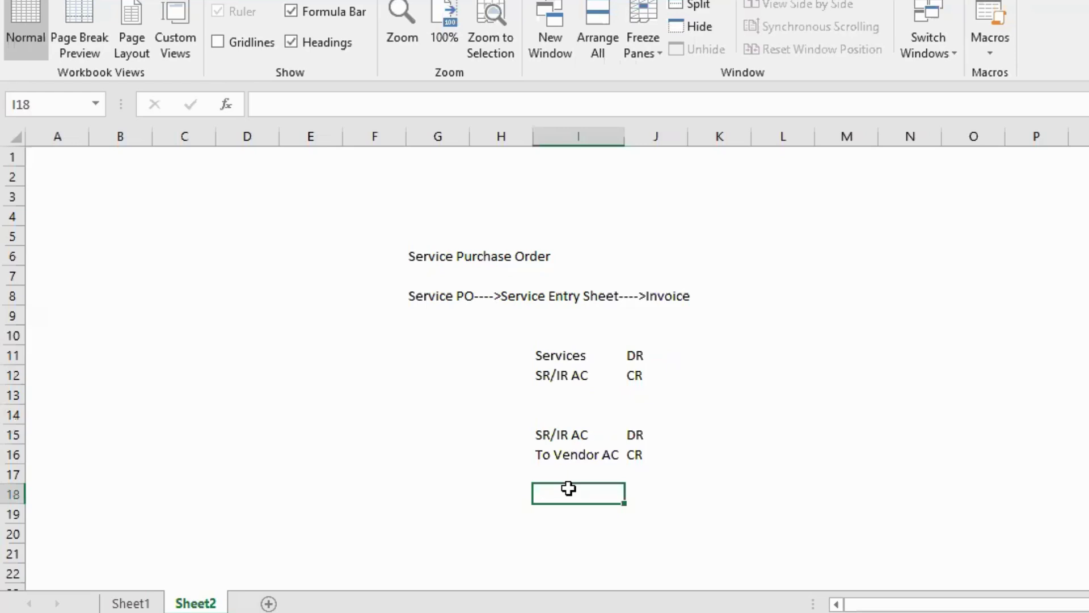
left_click_drag(532, 351, 683, 469)
left_click(785, 471)
key("alt+Tab")
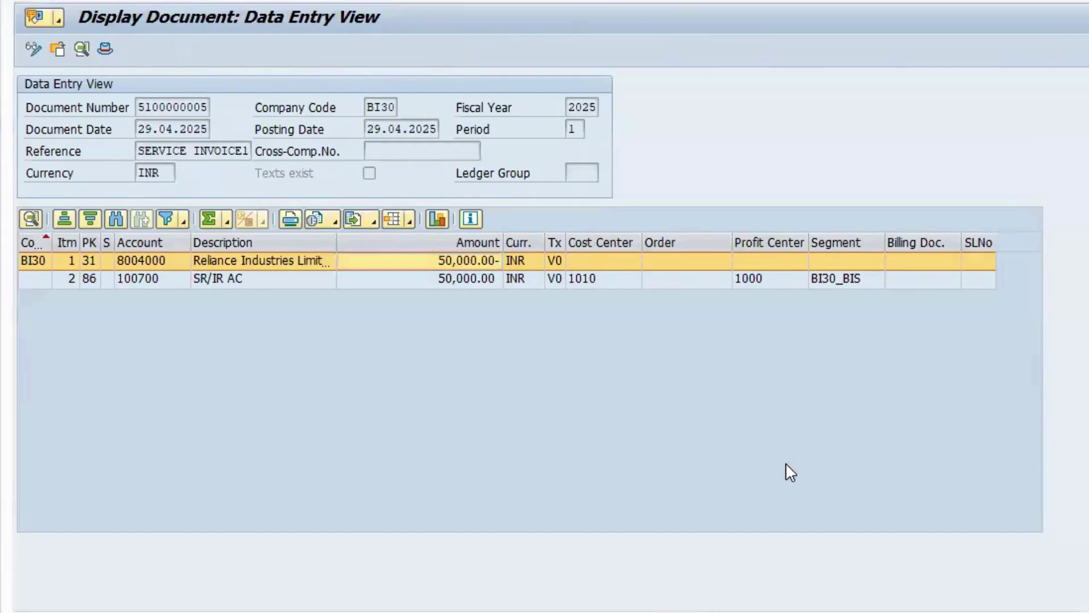
key("alt+Tab")
left_click_drag(544, 355, 646, 474)
key("alt+Tab")
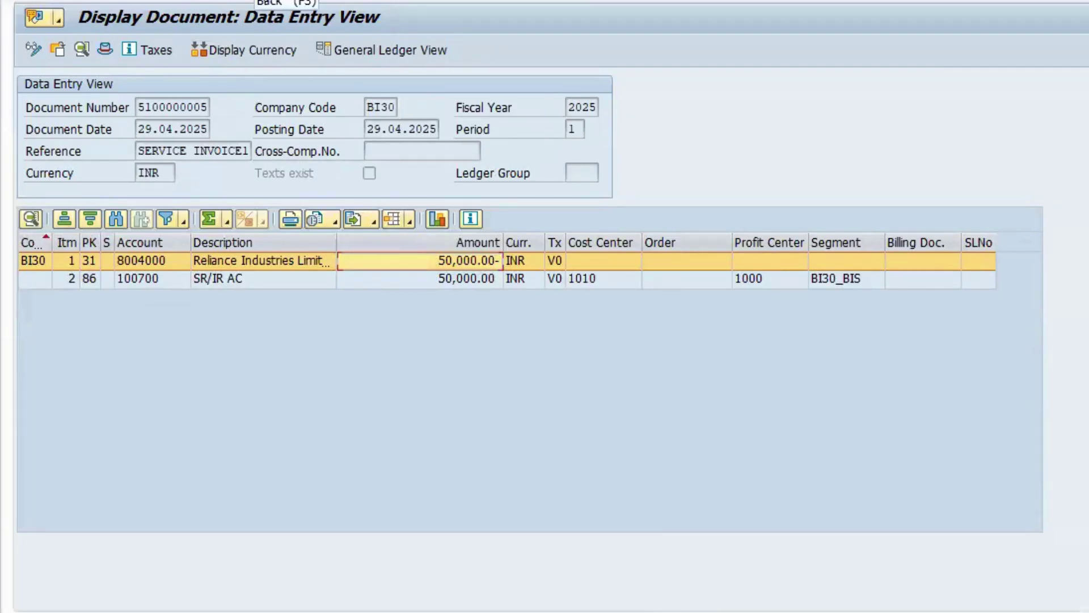
Step: Switch to the purchase order session, reload the order and examine the purchase order history of the Painting Services item
key("alt+Tab")
key("alt+Tab")
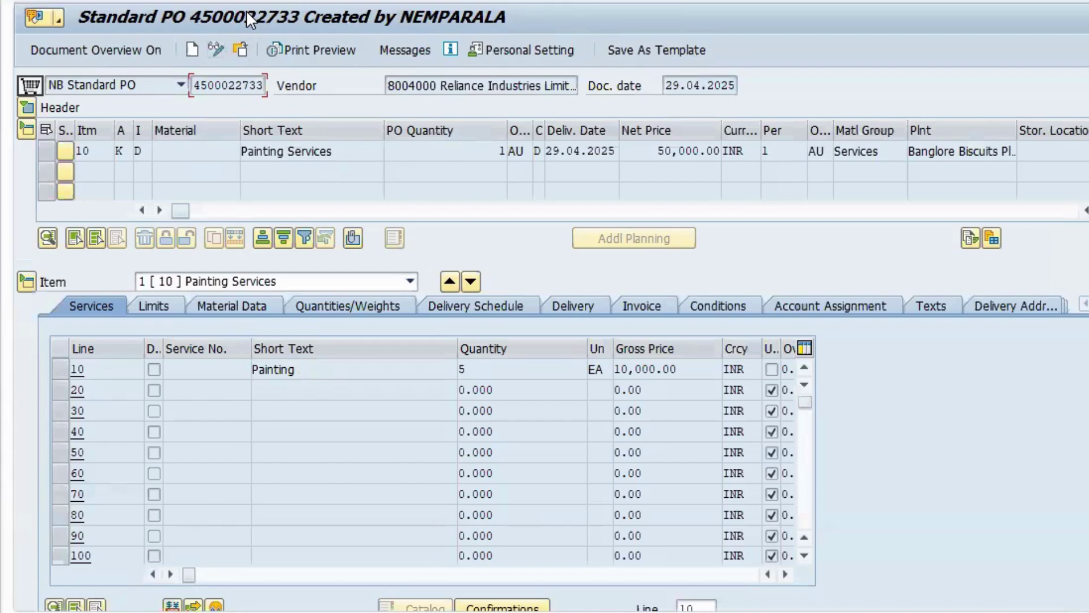
left_click(240, 50)
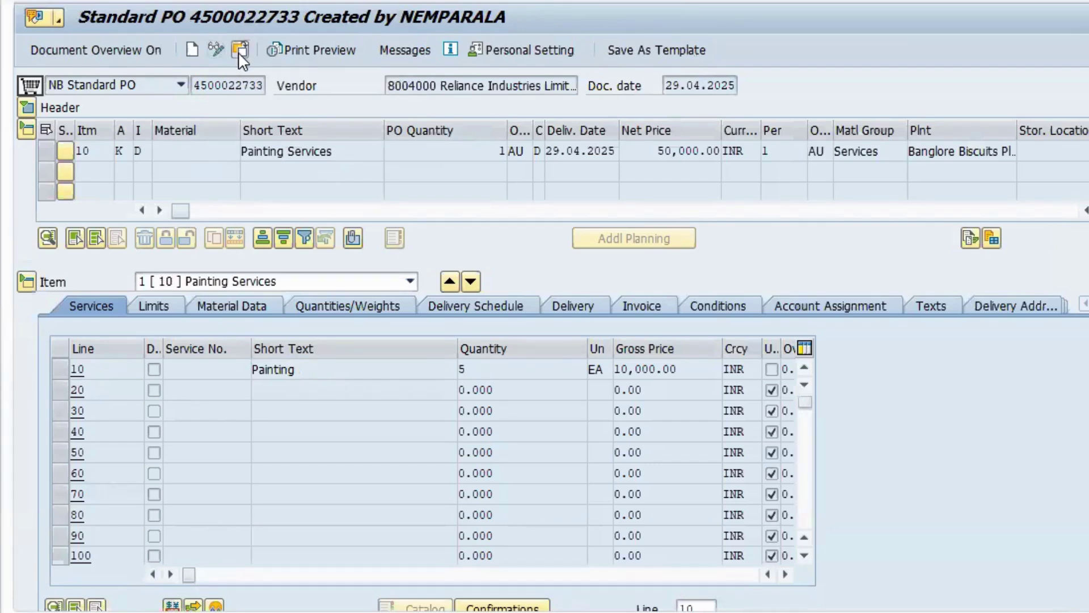
key("Return")
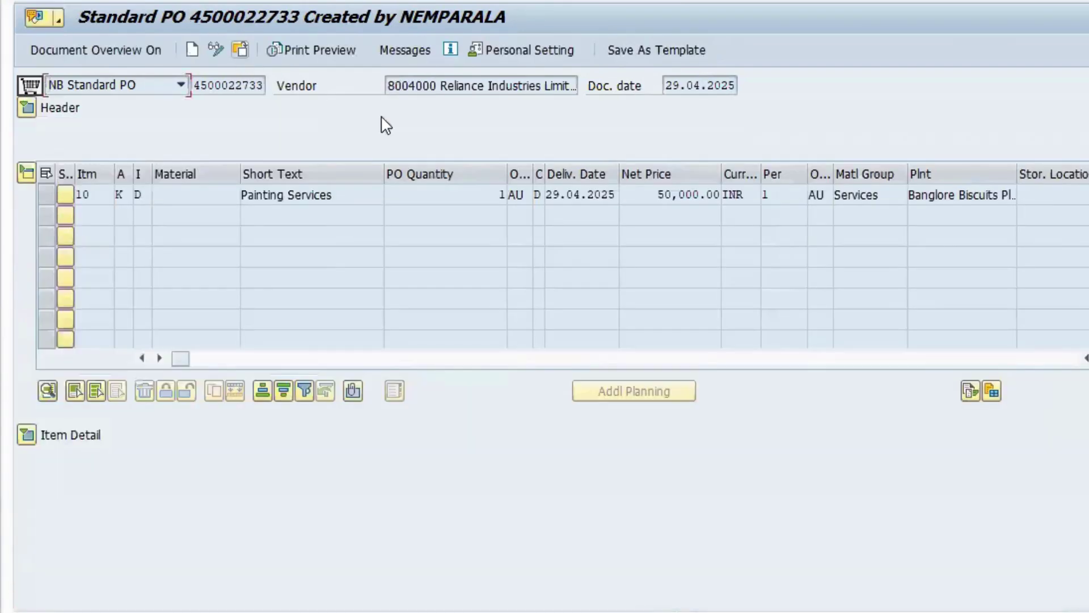
left_click(25, 435)
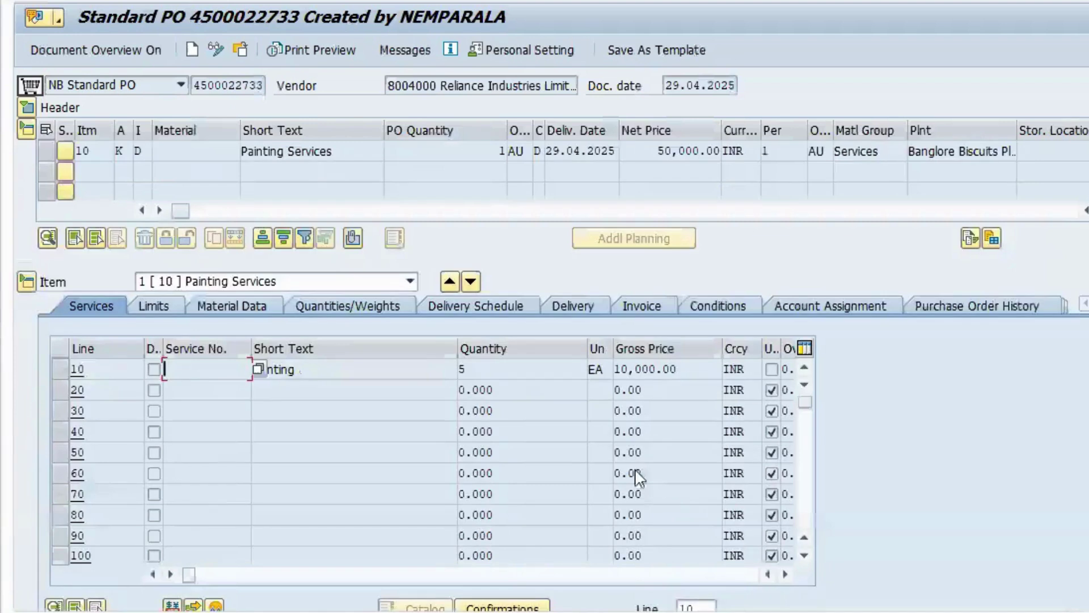
left_click(955, 305)
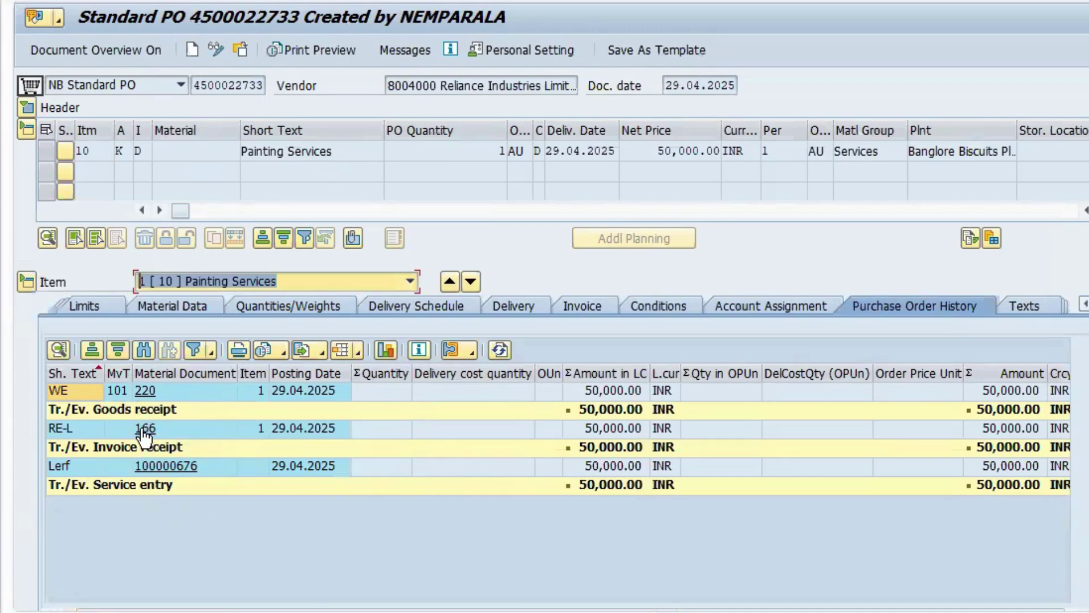
left_click(146, 392)
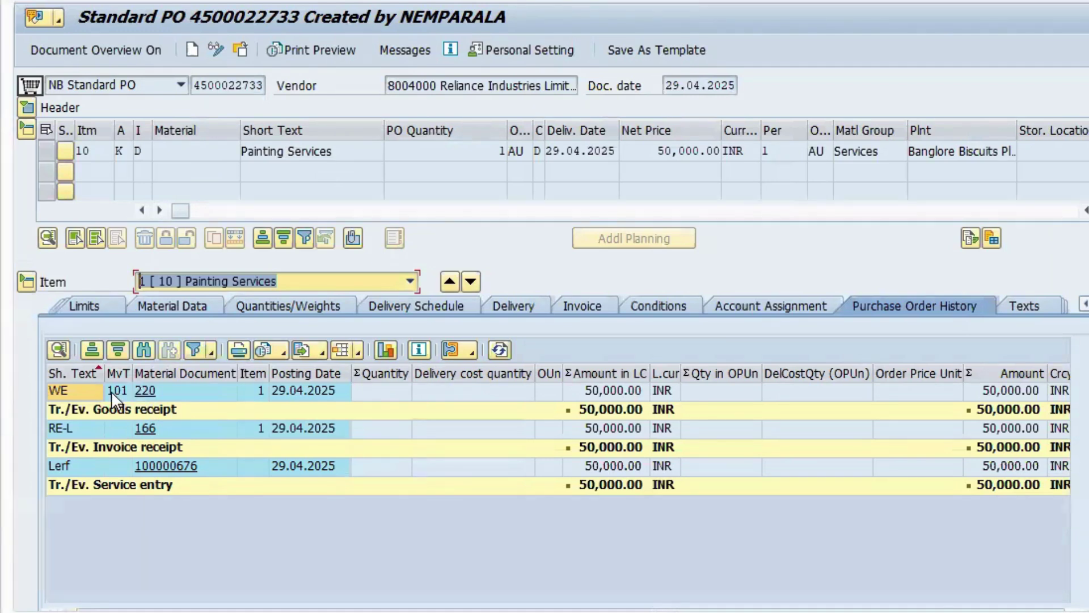